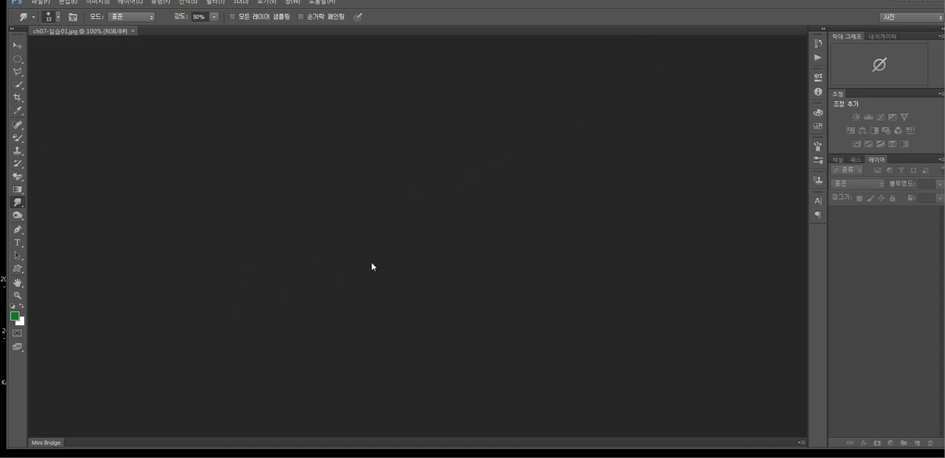
Open the images ch07-실습02-01 and ch07-실습02-02 together from the 예제 > ch07 folder.
{"action": "double_click", "coordinate": [557, 163]}
{"action": "left_click", "coordinate": [547, 96]}
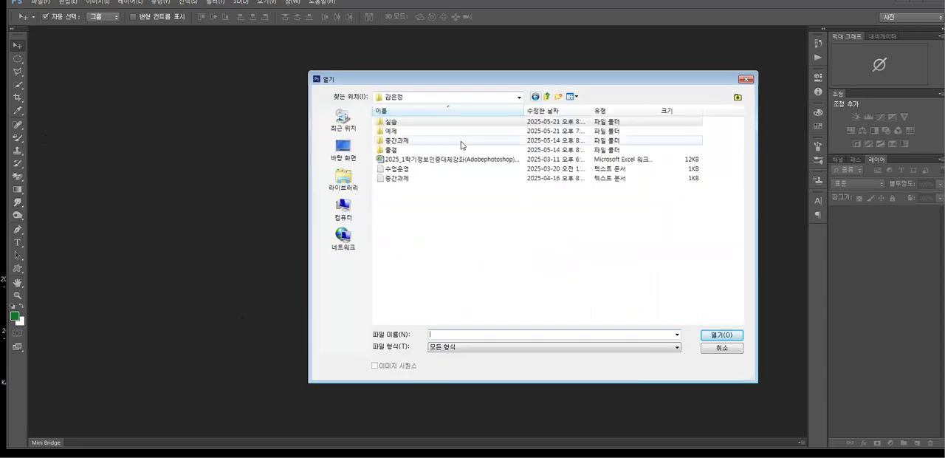
{"action": "double_click", "coordinate": [394, 132]}
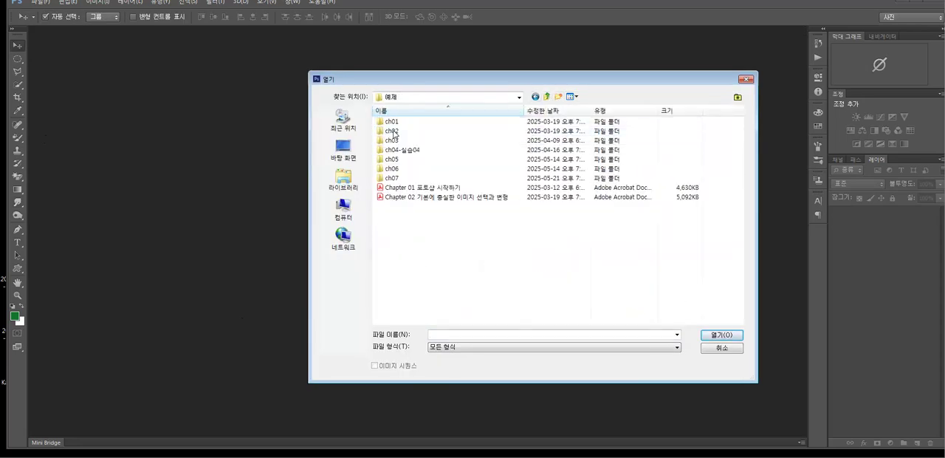
{"action": "double_click", "coordinate": [392, 179]}
{"action": "left_click", "coordinate": [661, 220]}
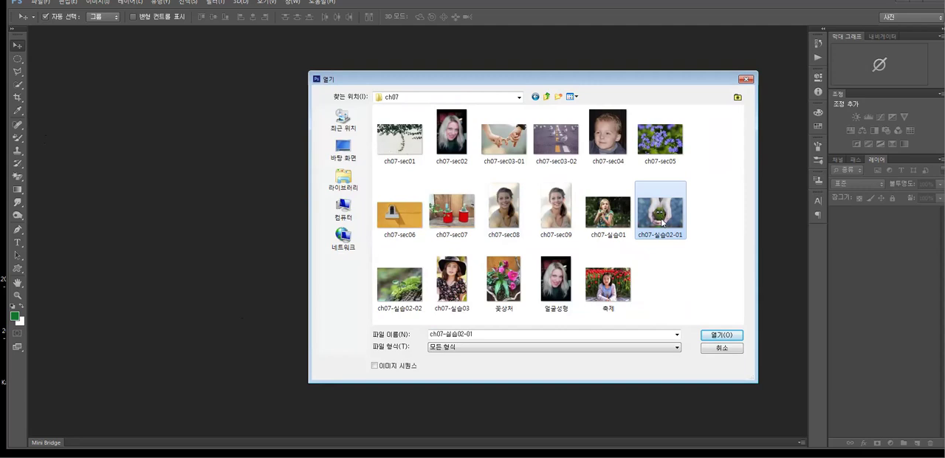
{"action": "left_click", "coordinate": [399, 285], "text": "ctrl"}
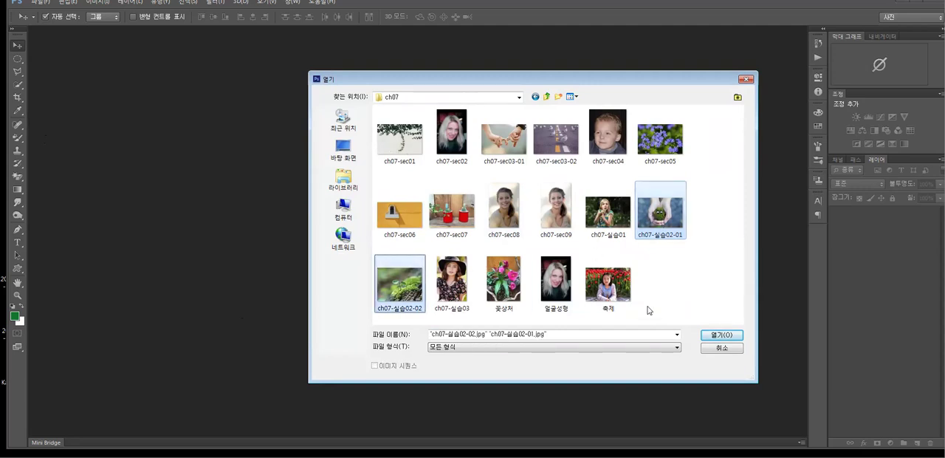
{"action": "left_click", "coordinate": [713, 334]}
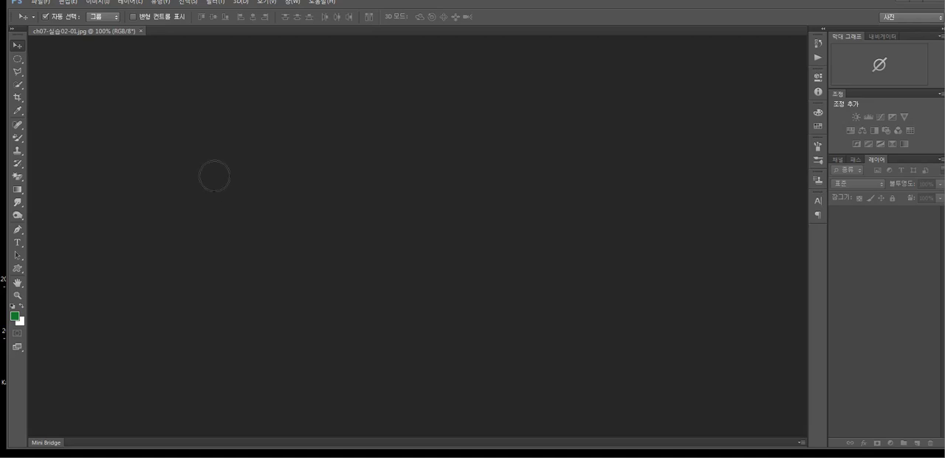
Reduce the brush size and clone the green sprout onto the moss ball in ch07-실습02-01.jpg with the Clone Stamp.
{"action": "key", "text": "bracketleft"}
{"action": "key", "text": "bracketleft"}
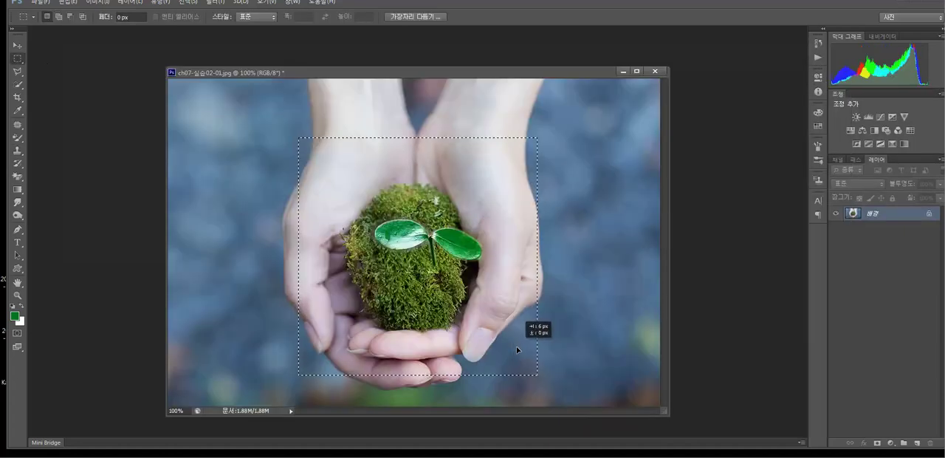
{"action": "left_click_drag", "start_coordinate": [516, 345], "coordinate": [515, 346]}
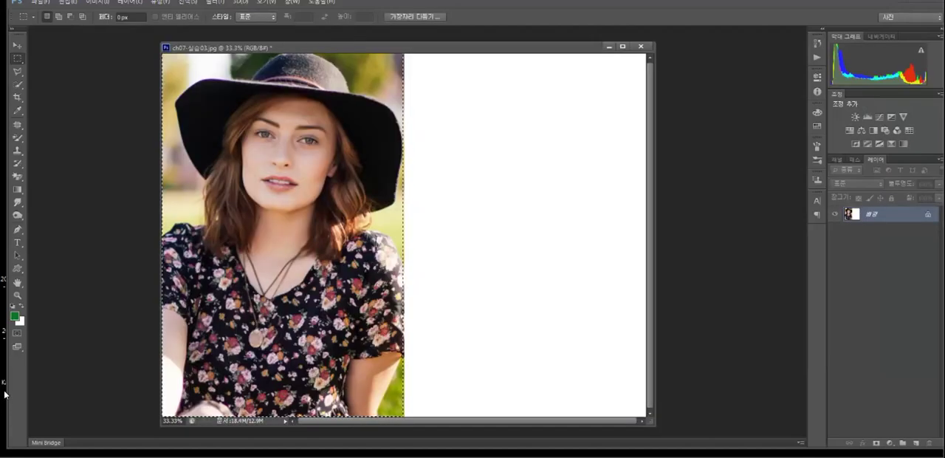
Copy the selected portrait in ch07-실습03.jpg to a new layer and move it onto the blank right half of the canvas.
{"action": "key", "text": "ctrl+j"}
{"action": "left_click", "coordinate": [17, 45]}
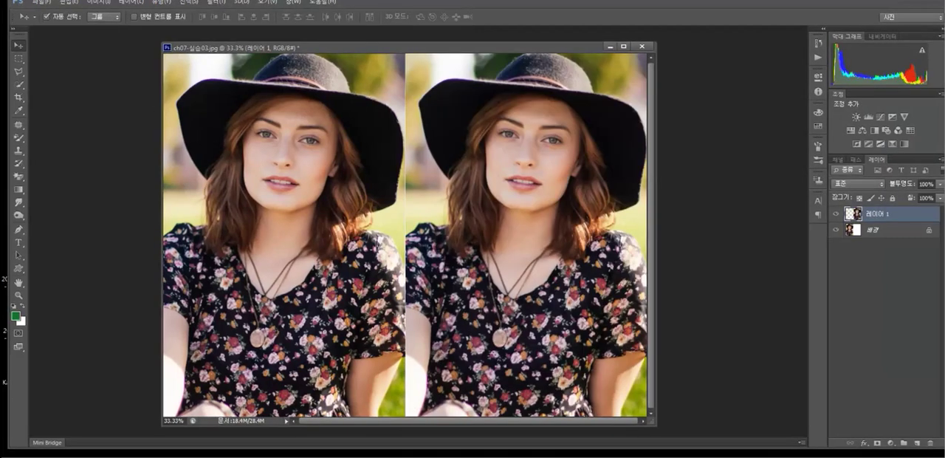
Soften the facial skin of the copied portrait at 100% zoom with the Blur tool at 50% strength.
{"action": "left_click", "coordinate": [19, 295]}
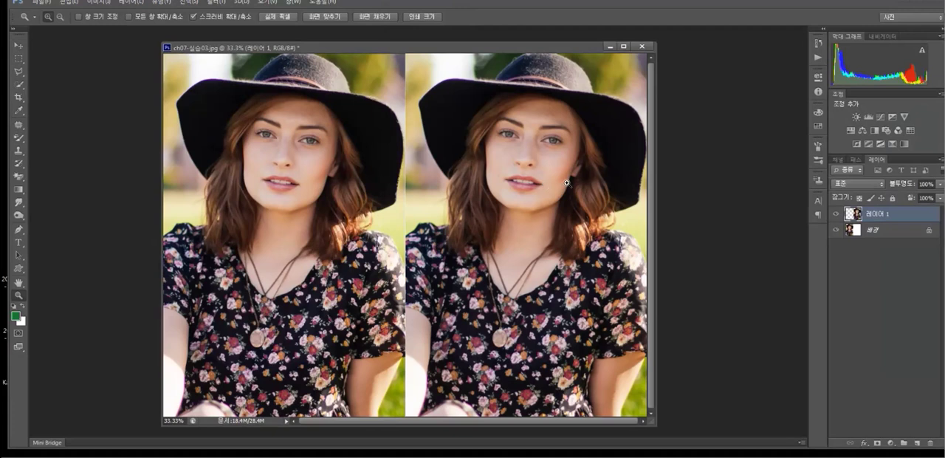
{"action": "triple_click", "coordinate": [543, 174]}
{"action": "left_click_drag", "start_coordinate": [530, 175], "coordinate": [422, 298]}
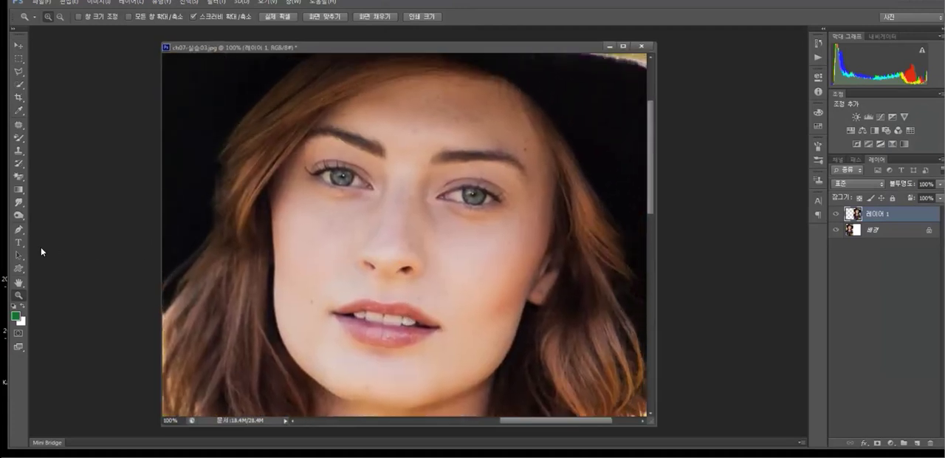
{"action": "left_click", "coordinate": [16, 205]}
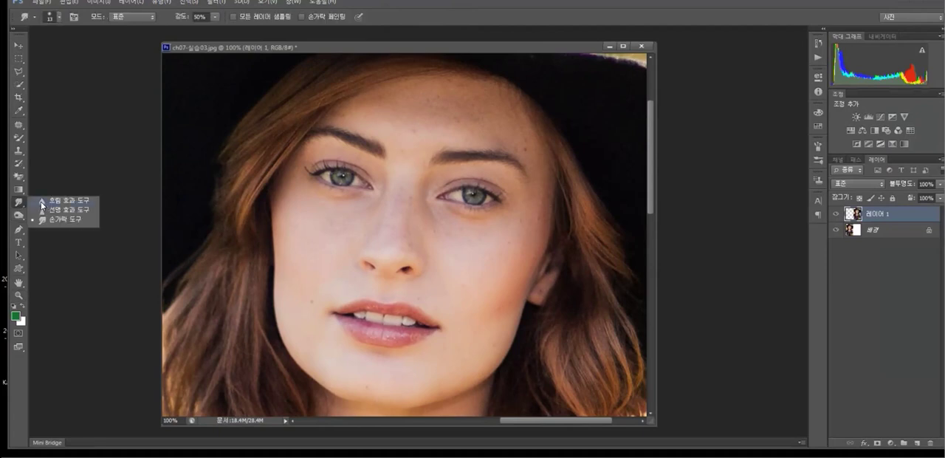
{"action": "left_click", "coordinate": [42, 200]}
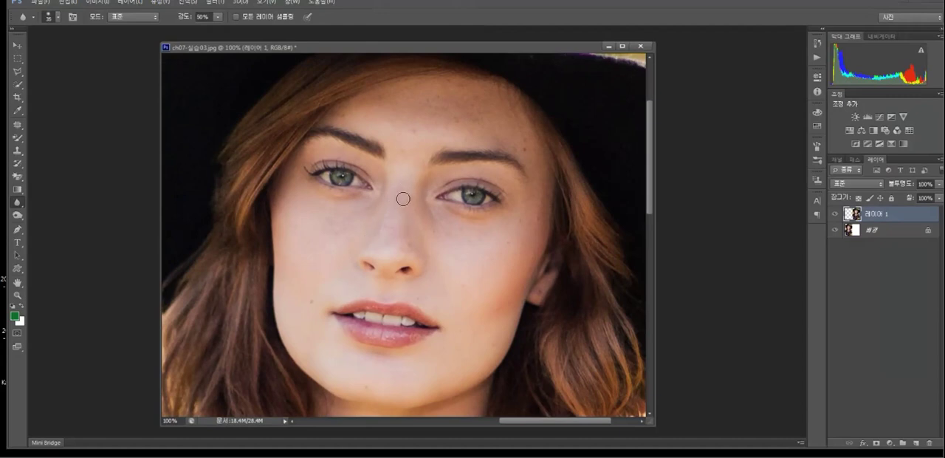
Try to remove marks on the cheek and forehead with the content-aware Spot Healing Brush.
{"action": "right_click", "coordinate": [17, 124]}
{"action": "left_click", "coordinate": [56, 125]}
{"action": "mouse_move", "coordinate": [329, 225]}
{"action": "left_mouse_down"}
{"action": "mouse_move", "coordinate": [338, 208]}
{"action": "mouse_move", "coordinate": [325, 205]}
{"action": "mouse_move", "coordinate": [352, 205]}
{"action": "mouse_move", "coordinate": [326, 226]}
{"action": "mouse_move", "coordinate": [329, 201]}
{"action": "mouse_move", "coordinate": [334, 239]}
{"action": "mouse_move", "coordinate": [331, 230]}
{"action": "left_mouse_up"}
{"action": "left_click", "coordinate": [413, 131]}
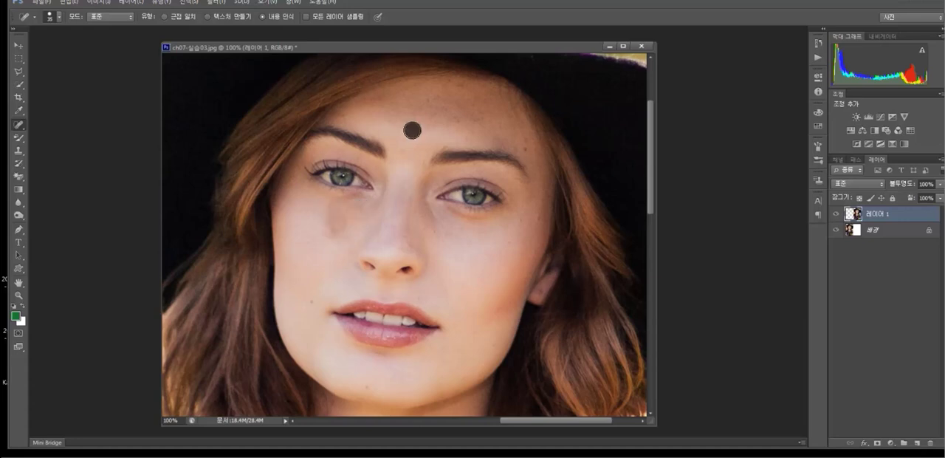
Undo all the Spot Healing Brush strokes, going back in the history to the last Blur tool state.
{"action": "left_click", "coordinate": [816, 43]}
{"action": "left_click", "coordinate": [751, 152]}
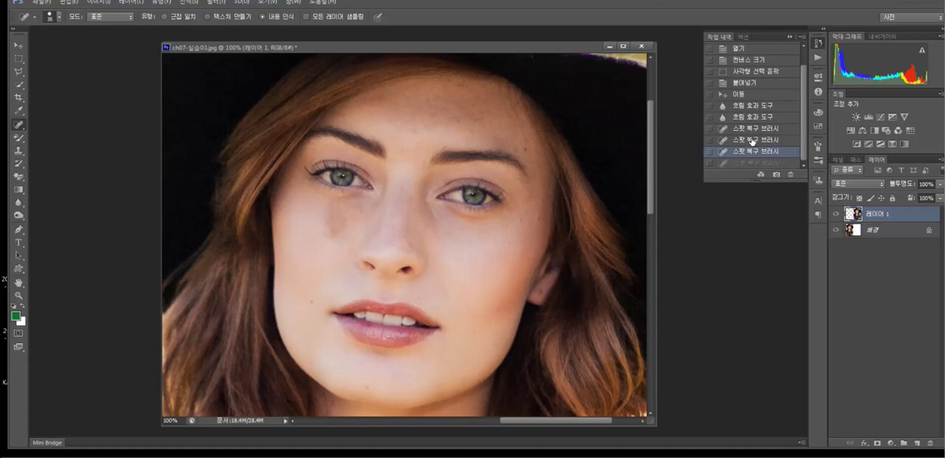
{"action": "left_click", "coordinate": [752, 139]}
{"action": "left_click", "coordinate": [751, 127]}
{"action": "left_click", "coordinate": [751, 117]}
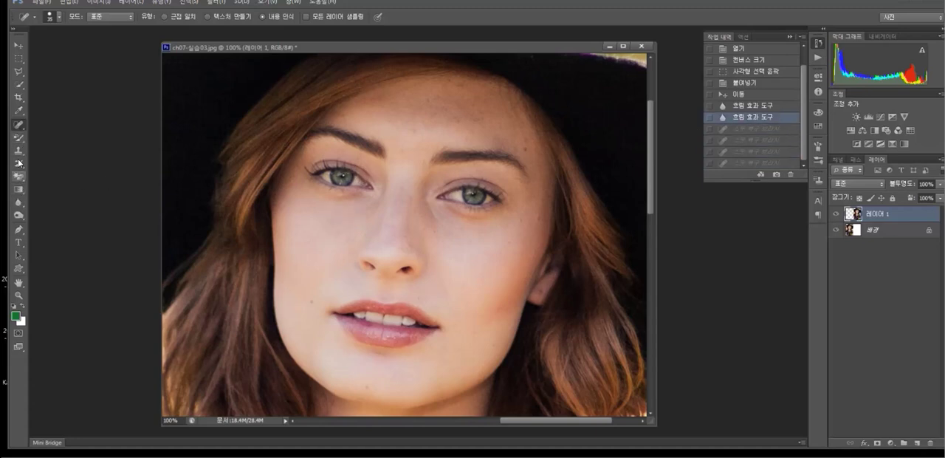
Blur the skin on the nose, forehead, cheeks and jaw with the Blur tool at 100% strength and brush size 60.
{"action": "left_click", "coordinate": [19, 202]}
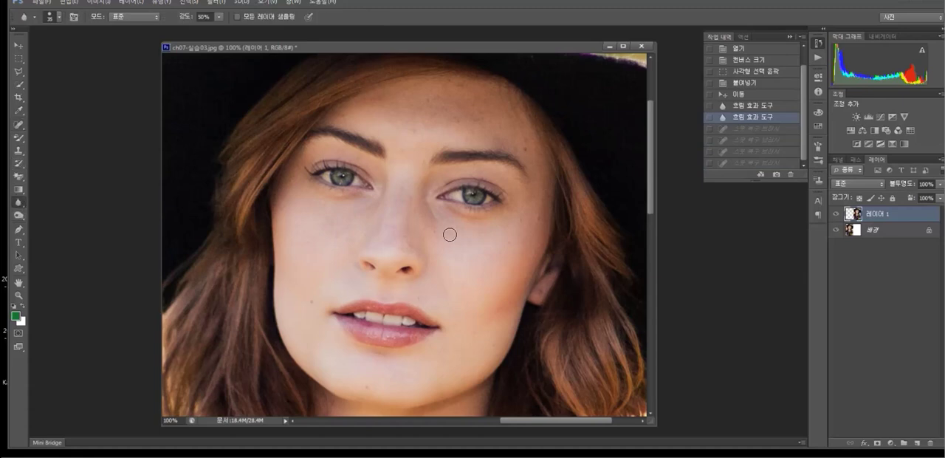
{"action": "left_click", "coordinate": [218, 19]}
{"action": "left_click", "coordinate": [436, 239]}
{"action": "key", "text": "bracketright"}
{"action": "key", "text": "bracketright"}
{"action": "key", "text": "bracketright"}
{"action": "key", "text": "bracketright"}
{"action": "left_click", "coordinate": [405, 233]}
{"action": "left_click_drag", "start_coordinate": [397, 211], "coordinate": [413, 182]}
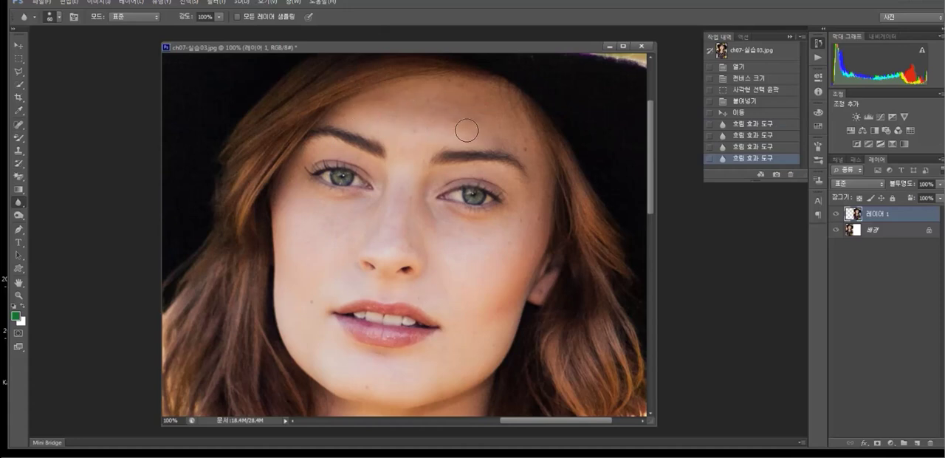
{"action": "left_click_drag", "start_coordinate": [506, 129], "coordinate": [512, 141]}
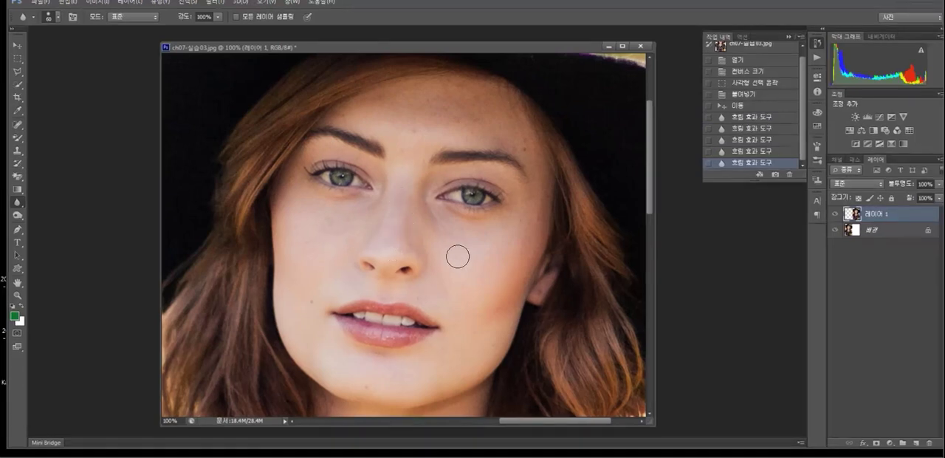
{"action": "left_click_drag", "start_coordinate": [495, 297], "coordinate": [493, 316]}
{"action": "left_click_drag", "start_coordinate": [298, 291], "coordinate": [305, 310]}
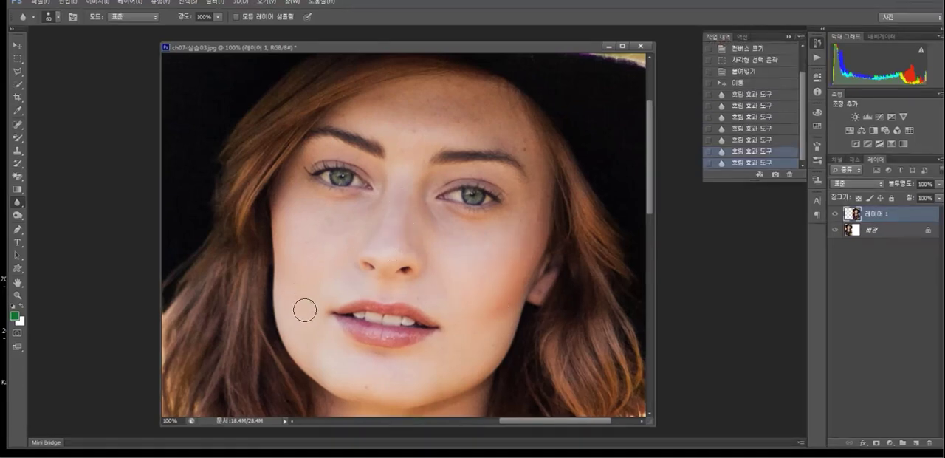
Remove the mole beside the mouth with the Healing Brush, sampling clean cheek skin.
{"action": "left_click", "coordinate": [15, 126]}
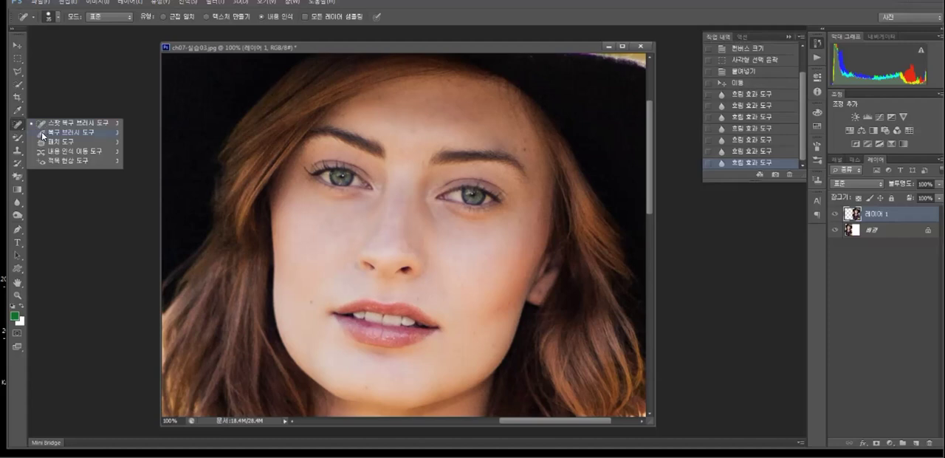
{"action": "left_click", "coordinate": [45, 135]}
{"action": "left_click", "coordinate": [300, 278], "text": "alt"}
{"action": "left_click", "coordinate": [308, 295]}
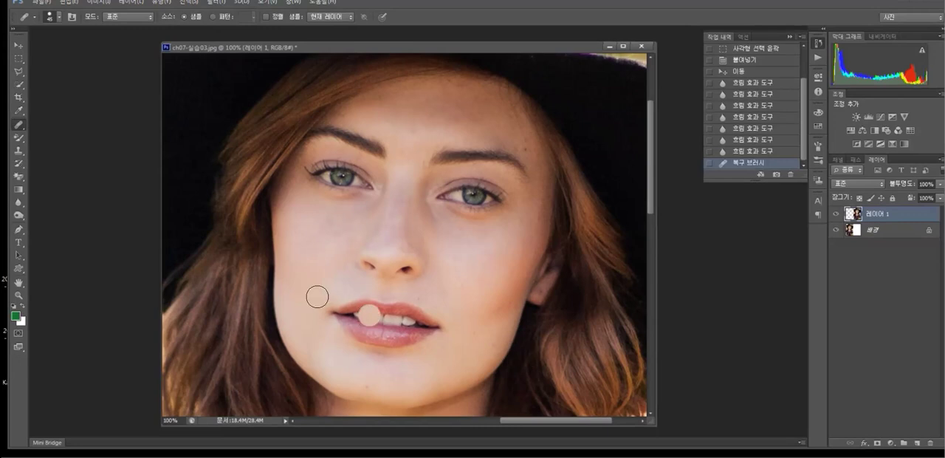
Heal the remaining spots on the cheeks, temple, jaw and forehead with the Healing Brush, sampling nearby clean skin.
{"action": "left_click", "coordinate": [303, 222], "text": "alt"}
{"action": "left_click", "coordinate": [337, 224]}
{"action": "left_click", "coordinate": [326, 252], "text": "alt"}
{"action": "left_click", "coordinate": [335, 248]}
{"action": "left_click", "coordinate": [344, 243], "text": "alt"}
{"action": "left_click", "coordinate": [432, 245]}
{"action": "left_click", "coordinate": [516, 236]}
{"action": "left_click", "coordinate": [518, 188]}
{"action": "left_click", "coordinate": [525, 124]}
{"action": "left_click", "coordinate": [512, 131], "text": "alt"}
{"action": "left_click", "coordinate": [529, 146]}
{"action": "left_click", "coordinate": [520, 255]}
{"action": "left_click", "coordinate": [509, 297]}
{"action": "left_click", "coordinate": [487, 358]}
{"action": "left_click", "coordinate": [474, 303], "text": "alt"}
{"action": "left_click", "coordinate": [494, 368]}
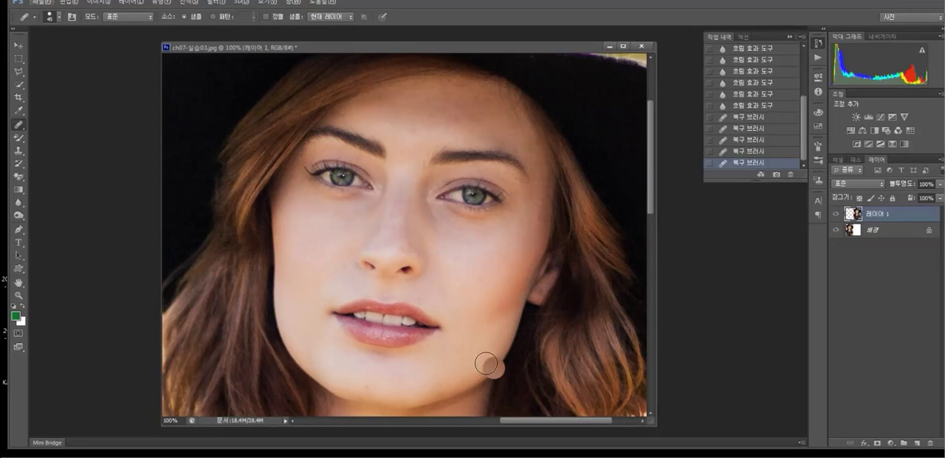
{"action": "left_click", "coordinate": [433, 115], "text": "alt"}
{"action": "left_click", "coordinate": [416, 129]}
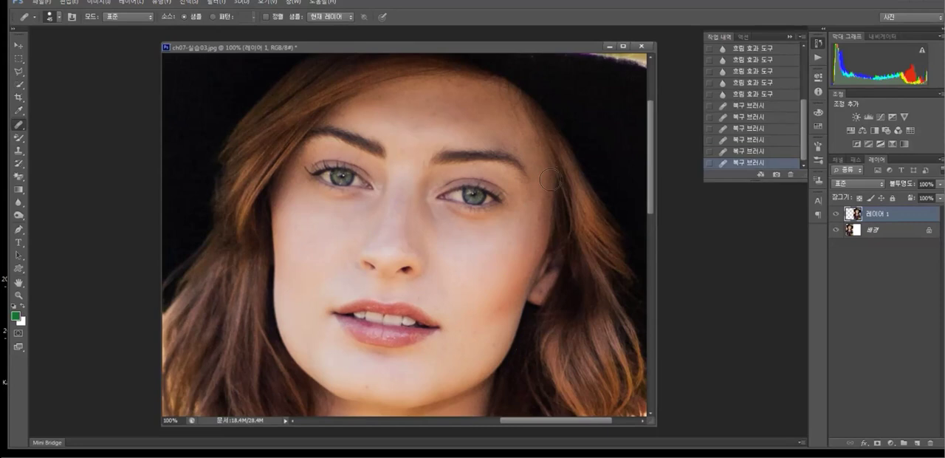
Slim the face on 레이어 1 with the Liquify filter.
{"action": "left_click", "coordinate": [20, 48]}
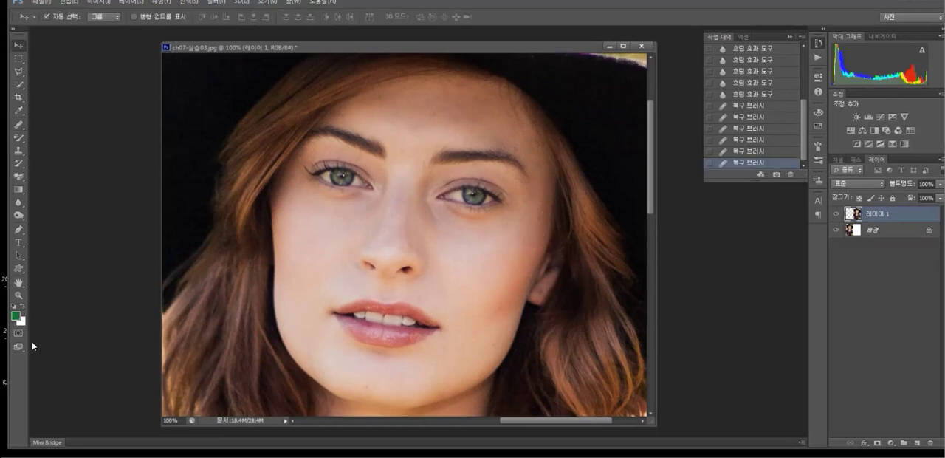
{"action": "left_click", "coordinate": [18, 296]}
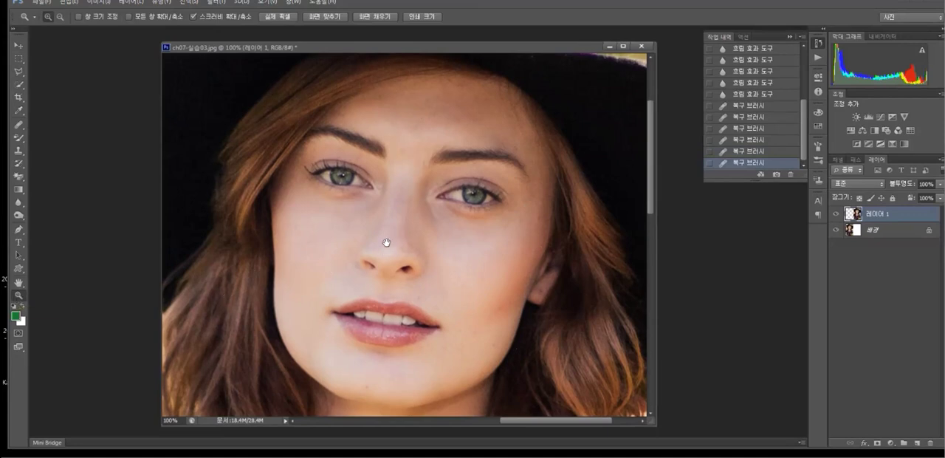
{"action": "left_click_drag", "start_coordinate": [386, 243], "coordinate": [373, 225]}
{"action": "left_click", "coordinate": [214, 4]}
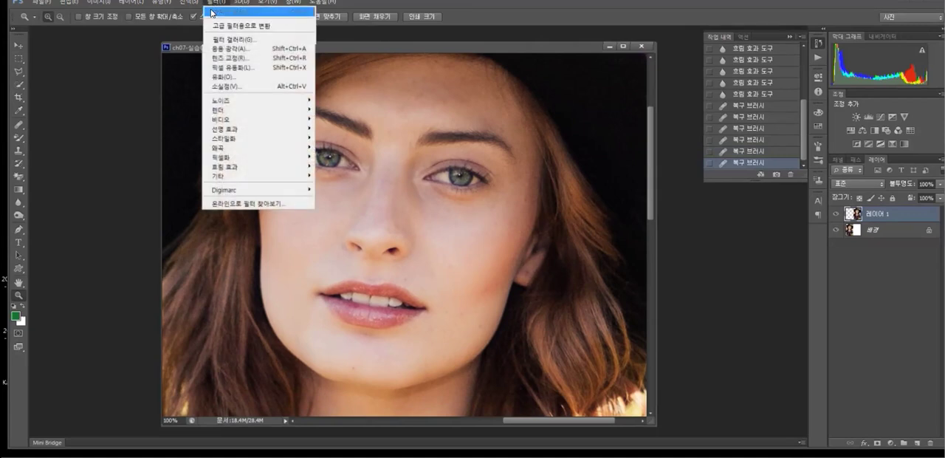
{"action": "left_click", "coordinate": [222, 68]}
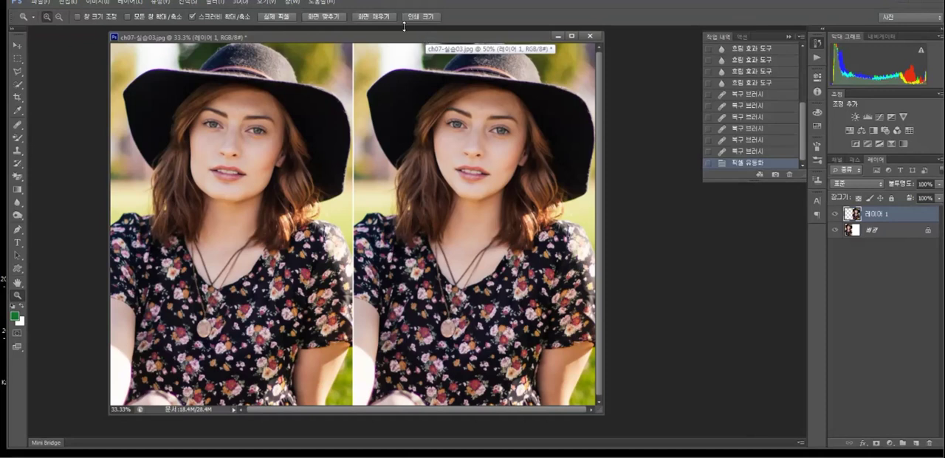
{"action": "left_click_drag", "start_coordinate": [445, 6], "coordinate": [444, 10]}
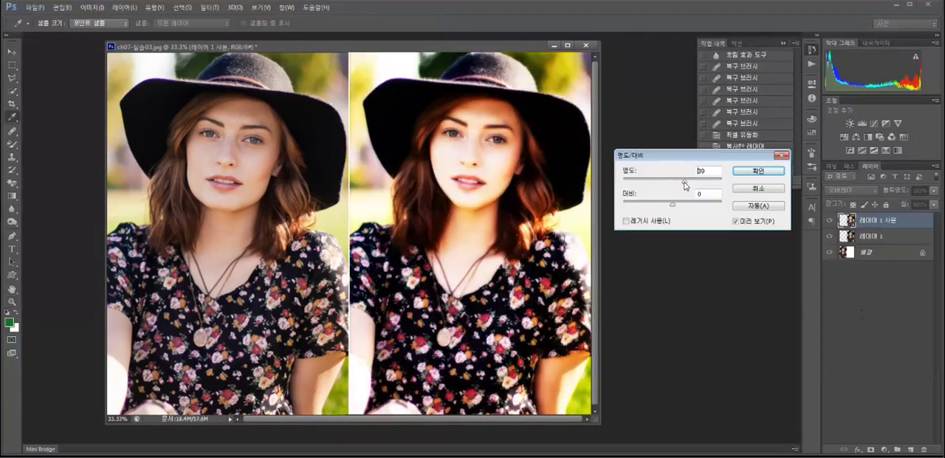
Brighten the overlay layer 레이어 1 사본 with Brightness/Contrast and collapse the history.
{"action": "left_click_drag", "start_coordinate": [681, 182], "coordinate": [680, 182]}
{"action": "left_click", "coordinate": [758, 170]}
{"action": "key", "text": "z"}
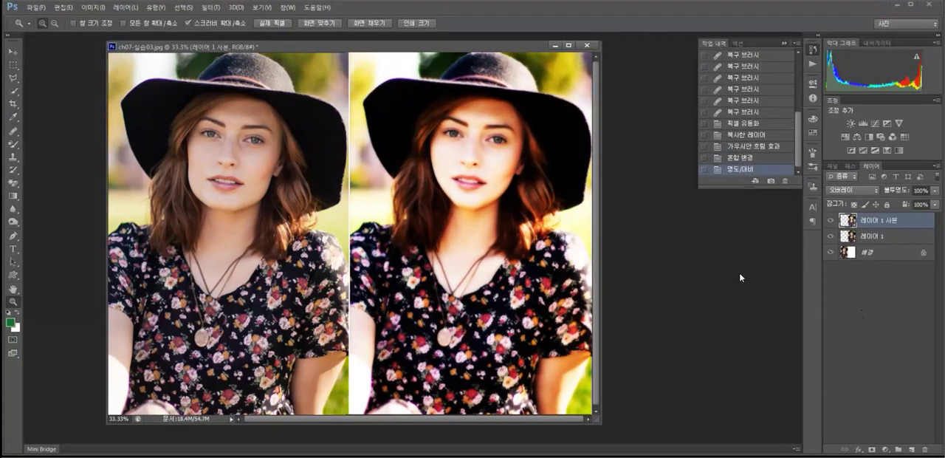
{"action": "left_click", "coordinate": [779, 42]}
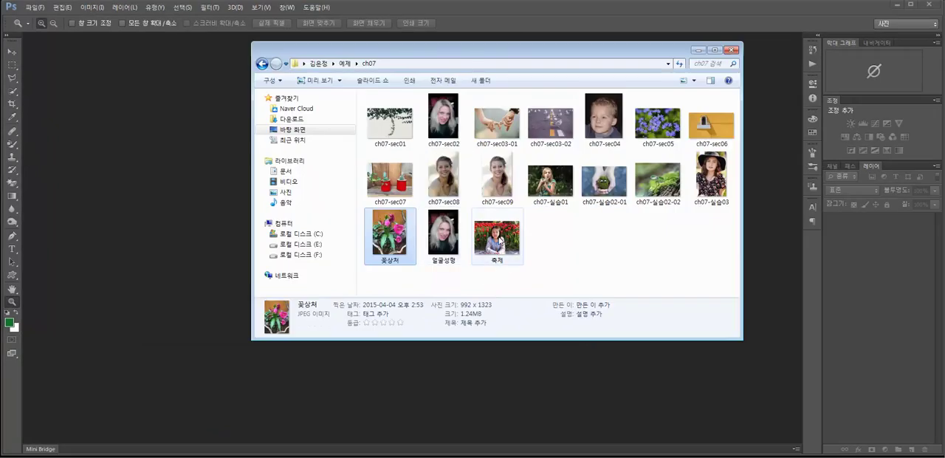
Open the 축제 photo in Photoshop and switch to the Brush tool.
{"action": "left_click_drag", "start_coordinate": [499, 244], "coordinate": [496, 402]}
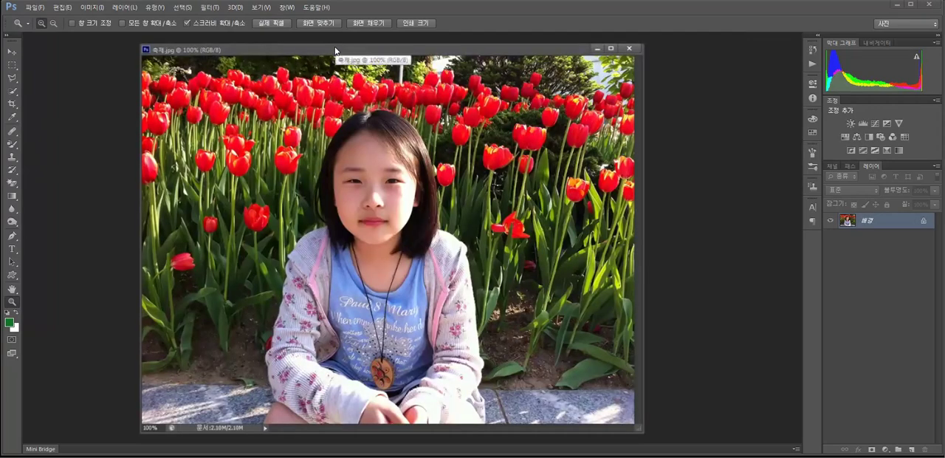
{"action": "left_click", "coordinate": [12, 172]}
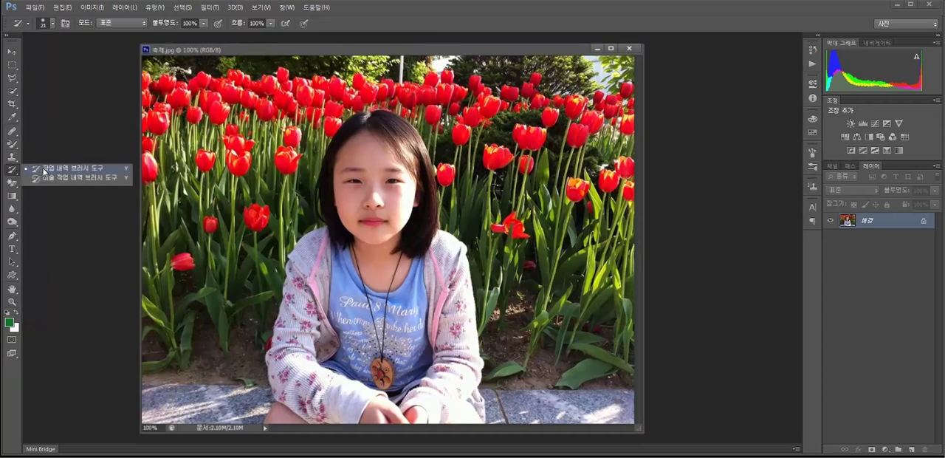
{"action": "left_click", "coordinate": [13, 145]}
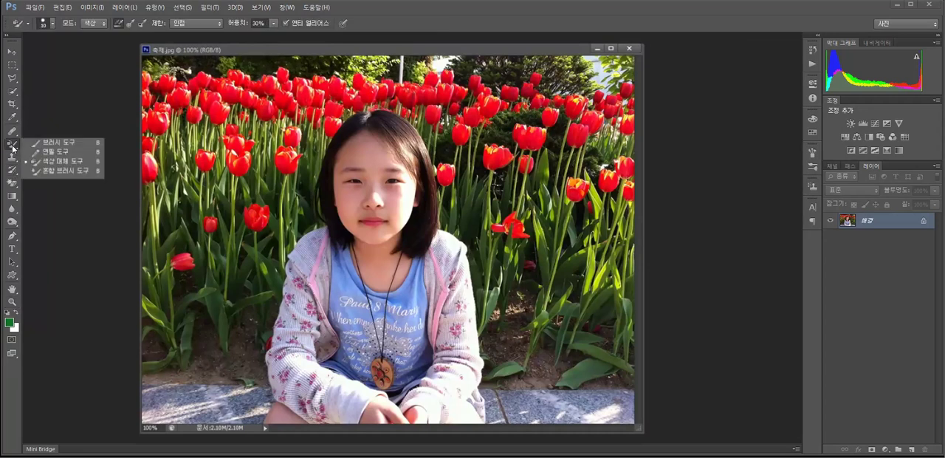
{"action": "left_click", "coordinate": [50, 145]}
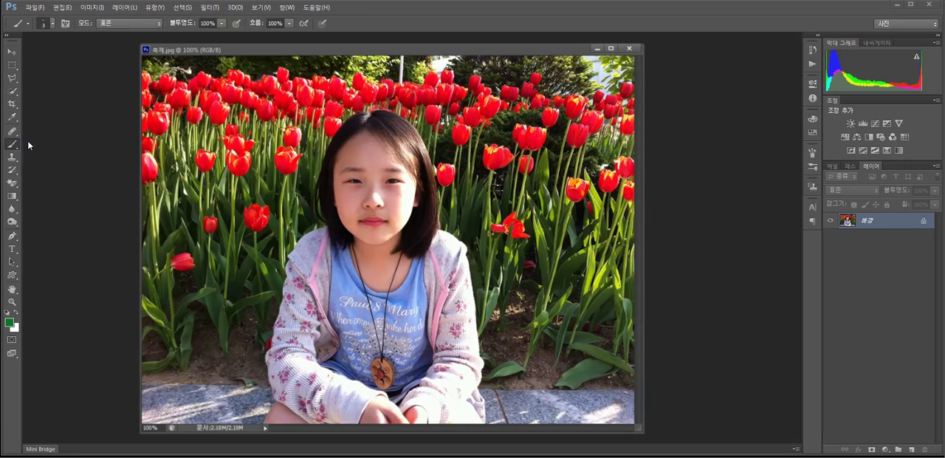
{"action": "left_click", "coordinate": [16, 145]}
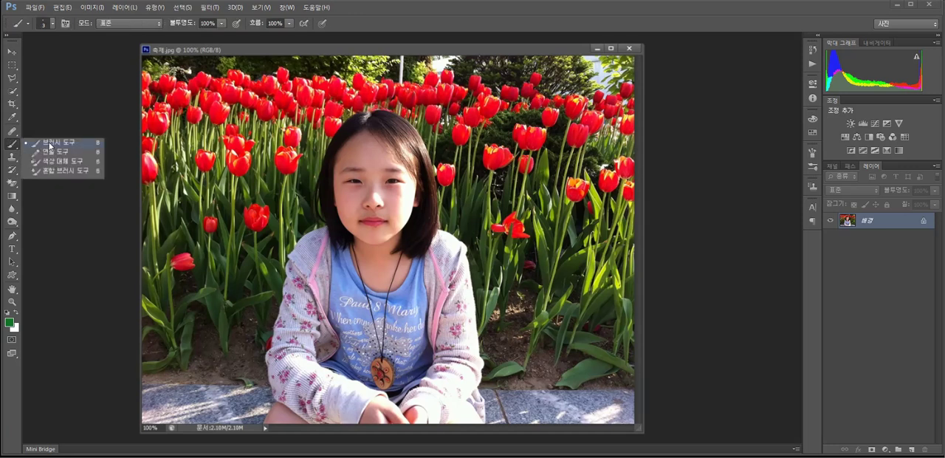
Switch to the history brush tools and open the Filter Gallery for the 축제 photo.
{"action": "left_click", "coordinate": [11, 170]}
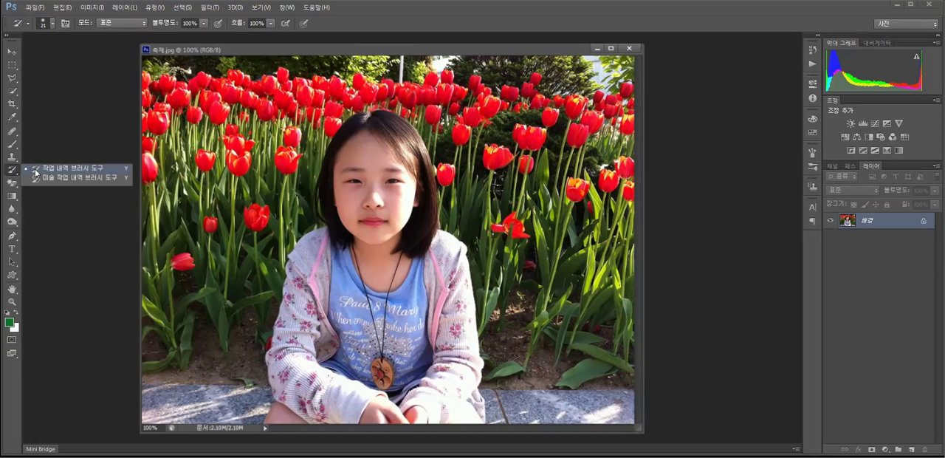
{"action": "left_click", "coordinate": [17, 173]}
{"action": "left_click", "coordinate": [204, 10]}
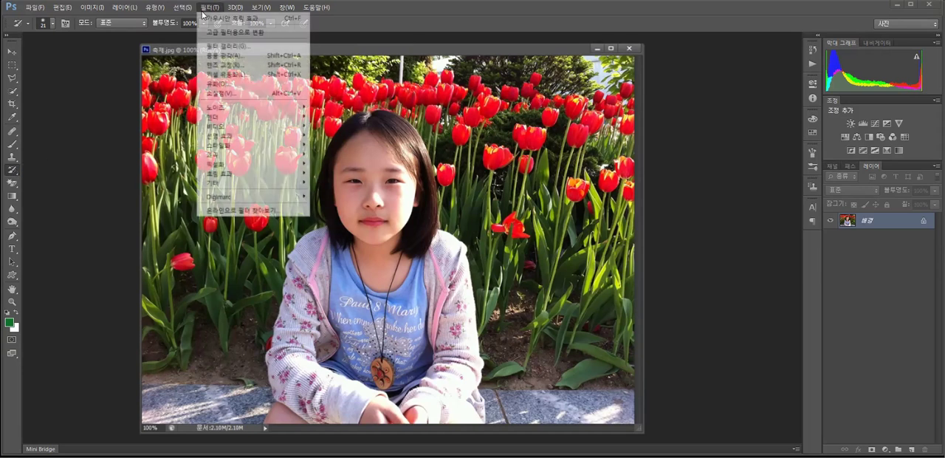
{"action": "left_click", "coordinate": [233, 47]}
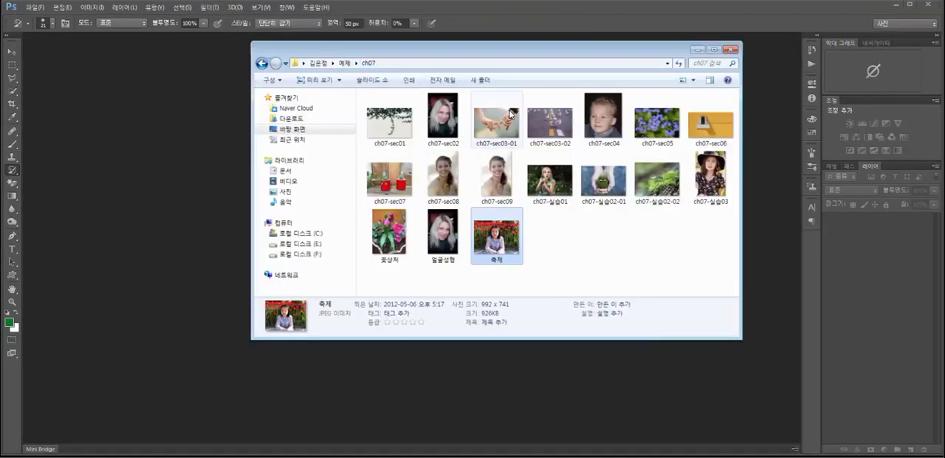
Go to the 다운로드 folder and extract the ch08 ZIP archive.
{"action": "left_click", "coordinate": [602, 259]}
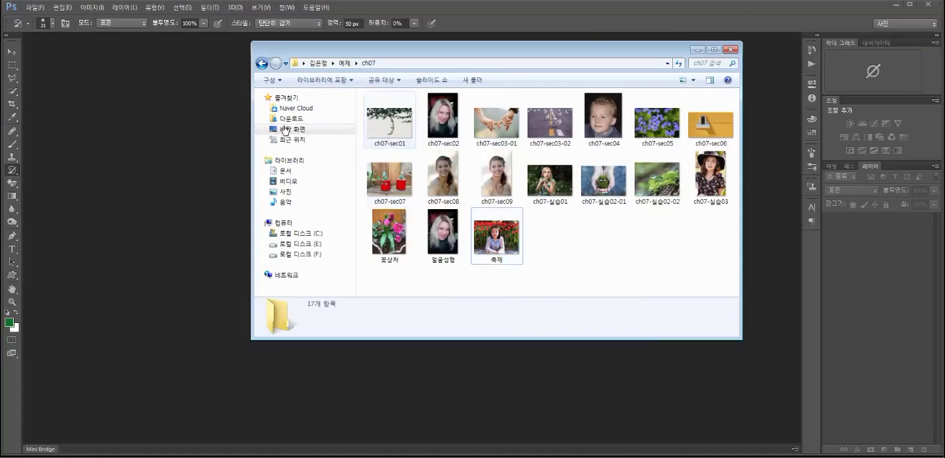
{"action": "left_click", "coordinate": [186, 135]}
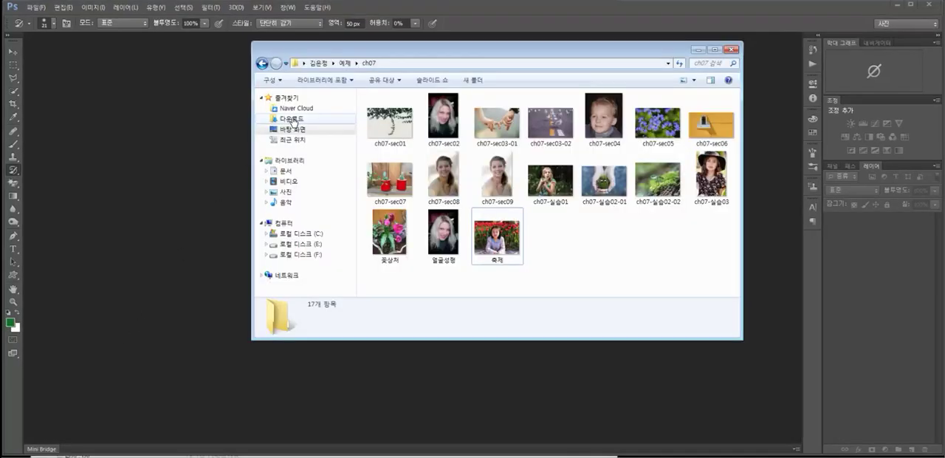
{"action": "left_click", "coordinate": [293, 119]}
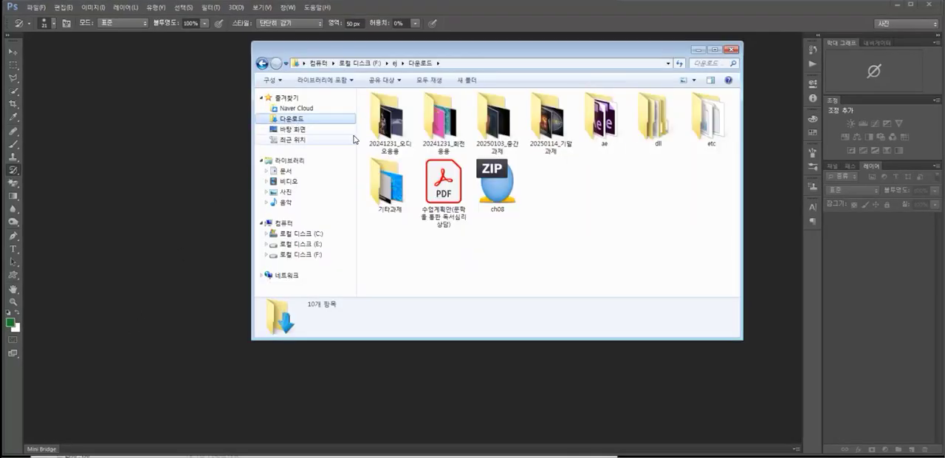
{"action": "right_click", "coordinate": [496, 185]}
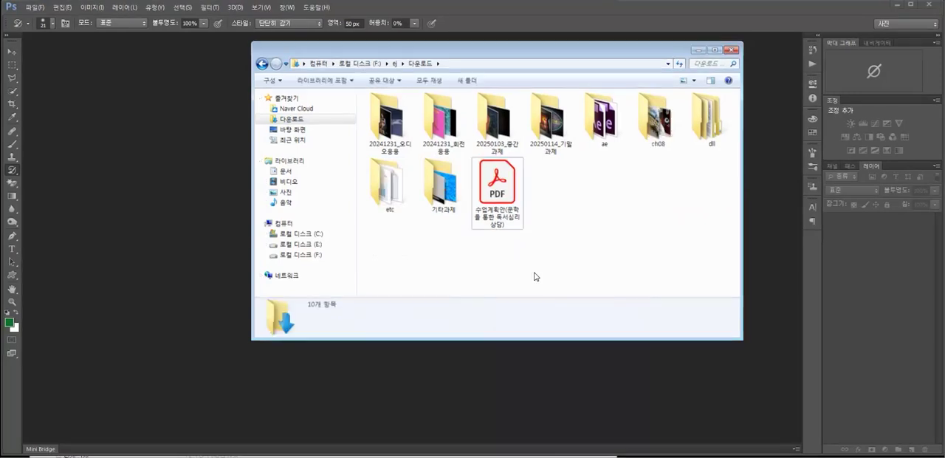
Move the extracted ch08 folder from 다운로드 into the 예제 folder.
{"action": "right_click", "coordinate": [661, 106]}
{"action": "left_click", "coordinate": [690, 280]}
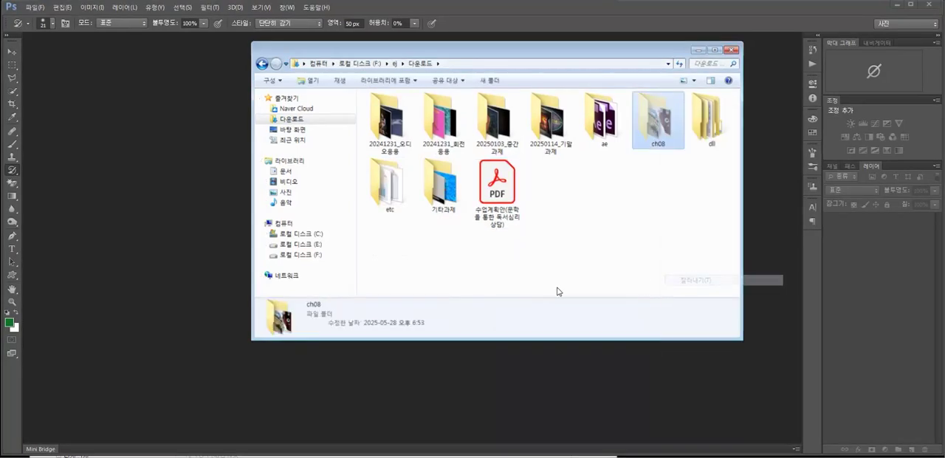
{"action": "left_click", "coordinate": [262, 65]}
{"action": "left_click", "coordinate": [263, 65]}
{"action": "right_click", "coordinate": [414, 223]}
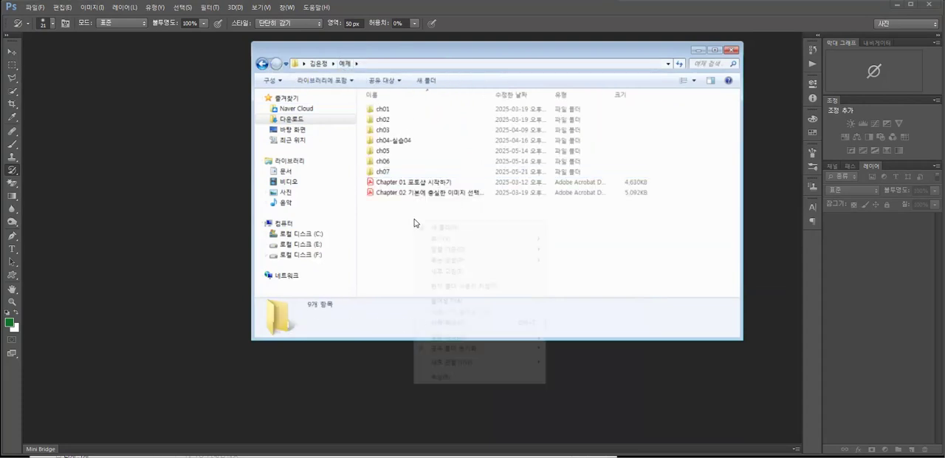
{"action": "left_click", "coordinate": [447, 300]}
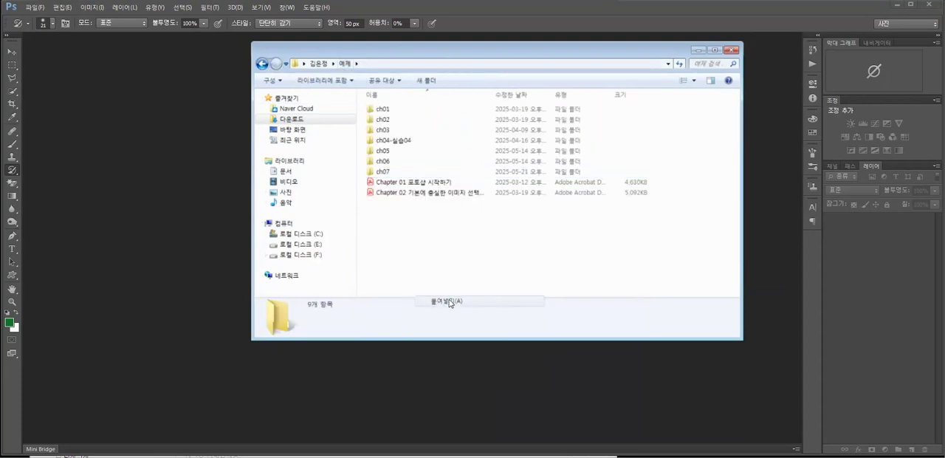
Open the ch08-sec01 image from the moved ch08 folder in Photoshop.
{"action": "double_click", "coordinate": [380, 203]}
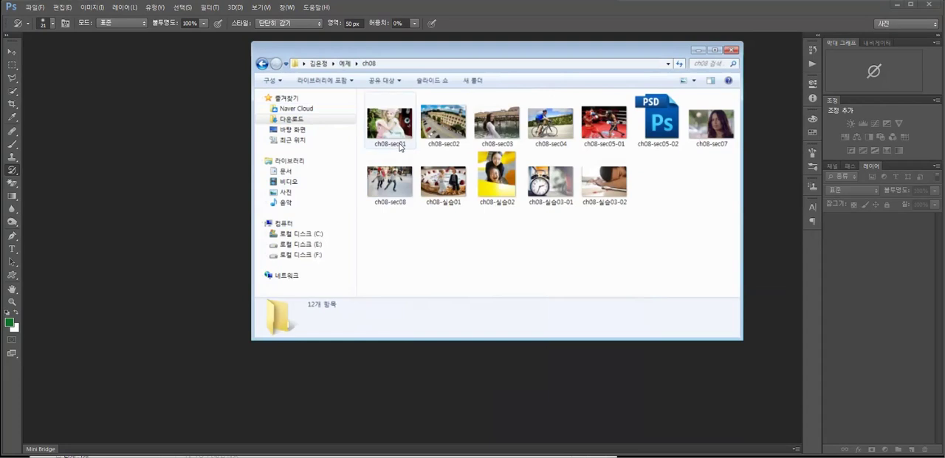
{"action": "left_click_drag", "start_coordinate": [382, 134], "coordinate": [217, 147]}
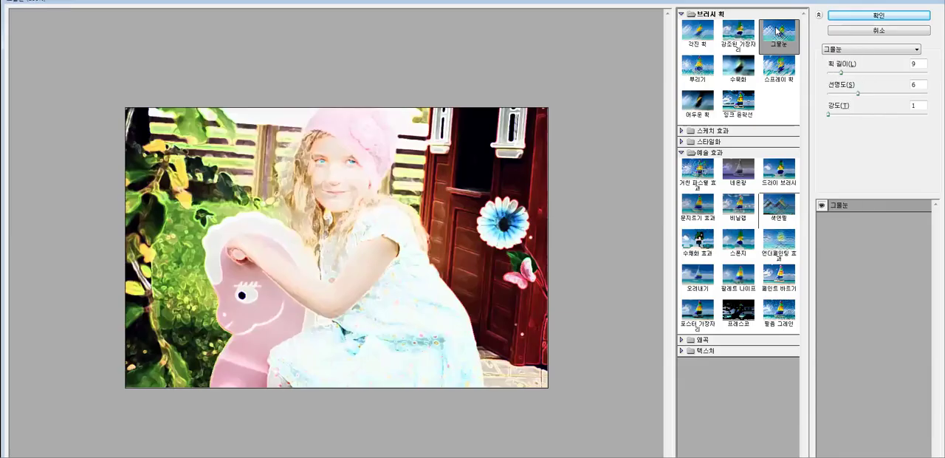
Preview the 뿌리기, 수묵화 and 스프레이 획 brush-stroke filters on ch08-sec01, then collapse the open filter categories.
{"action": "left_click", "coordinate": [700, 66]}
{"action": "left_click", "coordinate": [739, 67]}
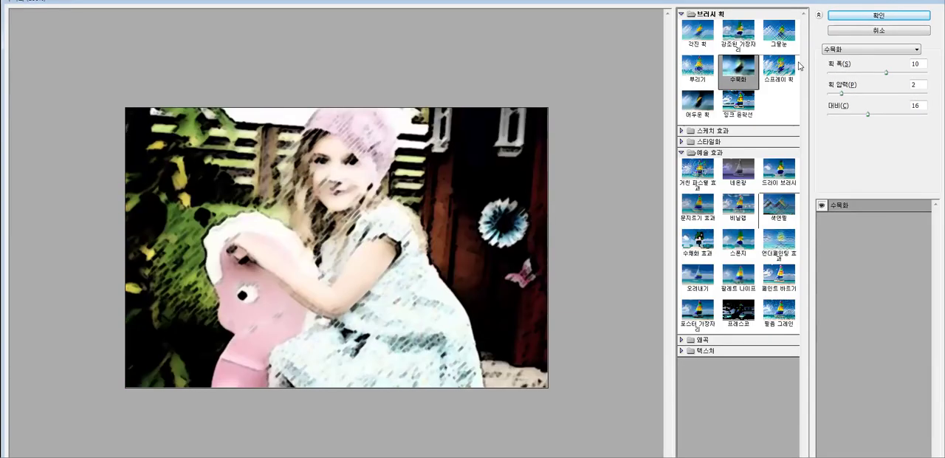
{"action": "left_click", "coordinate": [782, 68]}
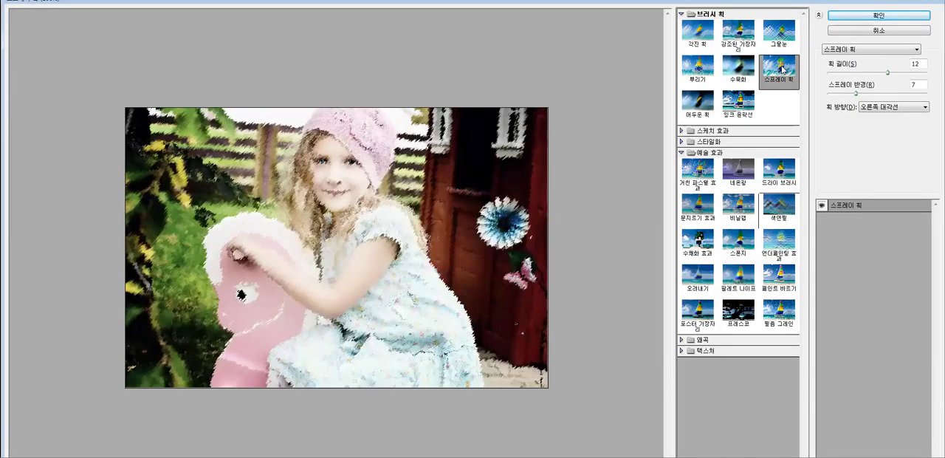
{"action": "left_click", "coordinate": [681, 14]}
{"action": "left_click", "coordinate": [681, 47]}
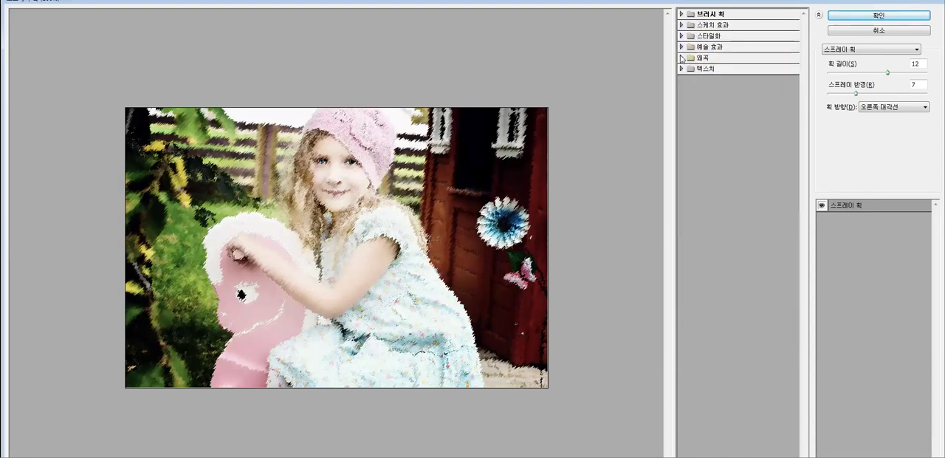
Preview the 광선 확산, 바다 물결 and 유리 distortion filters on ch08-sec01.
{"action": "left_click", "coordinate": [681, 58]}
{"action": "left_click", "coordinate": [694, 77]}
{"action": "left_click", "coordinate": [738, 73]}
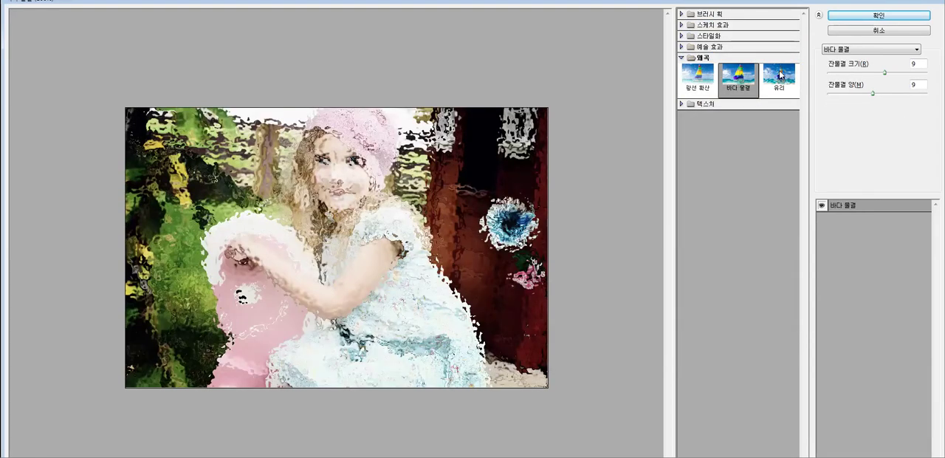
{"action": "left_click", "coordinate": [778, 74]}
{"action": "left_click", "coordinate": [681, 57]}
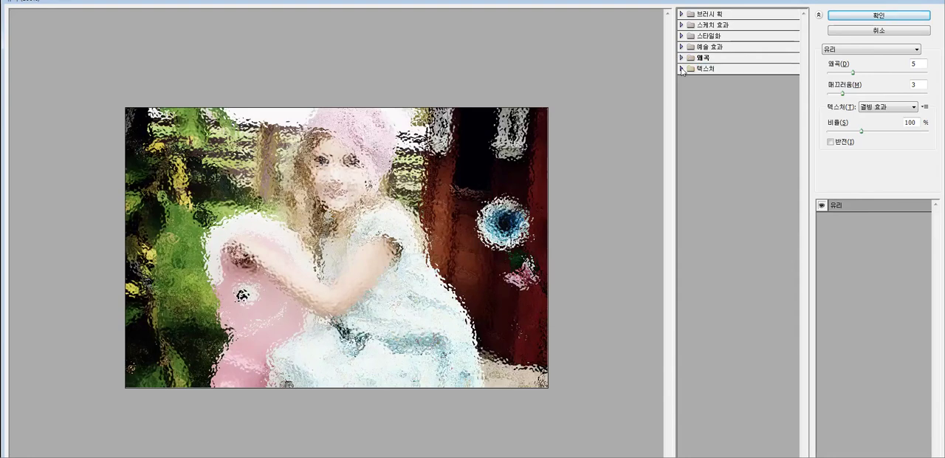
Apply the 채색 유리 texture filter to ch08-sec01 with cell size 10, border thickness 4 and light intensity 3.
{"action": "left_click", "coordinate": [681, 69]}
{"action": "left_click", "coordinate": [728, 126]}
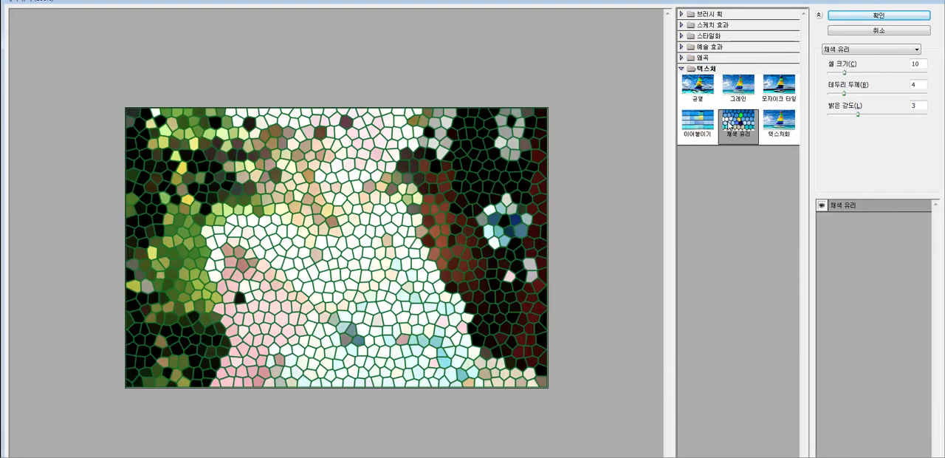
{"action": "left_click", "coordinate": [856, 17]}
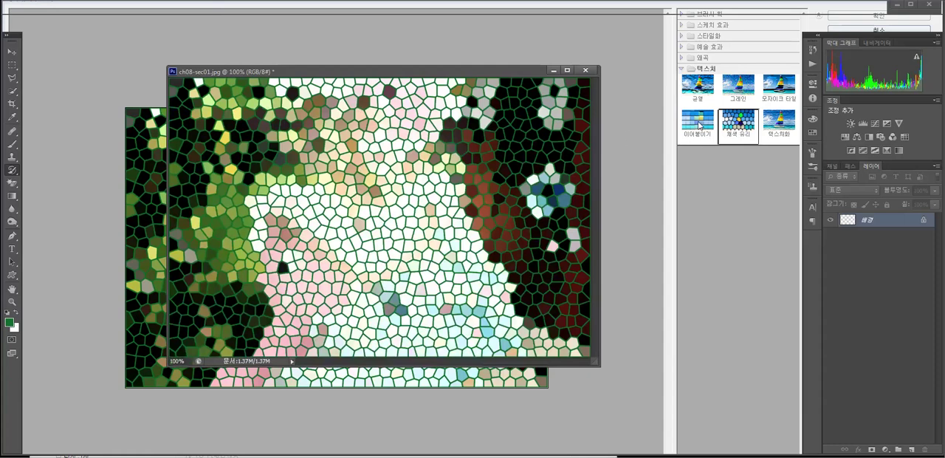
Preview the 텍스처화 filter with the 캔버스 texture on ch08-sec01 and close the Filter Gallery without applying it.
{"action": "left_click", "coordinate": [769, 121]}
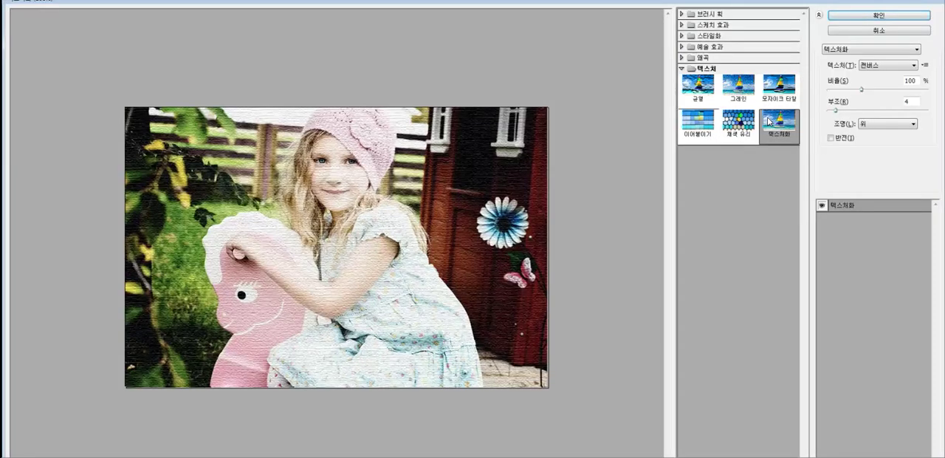
{"action": "left_click", "coordinate": [878, 30]}
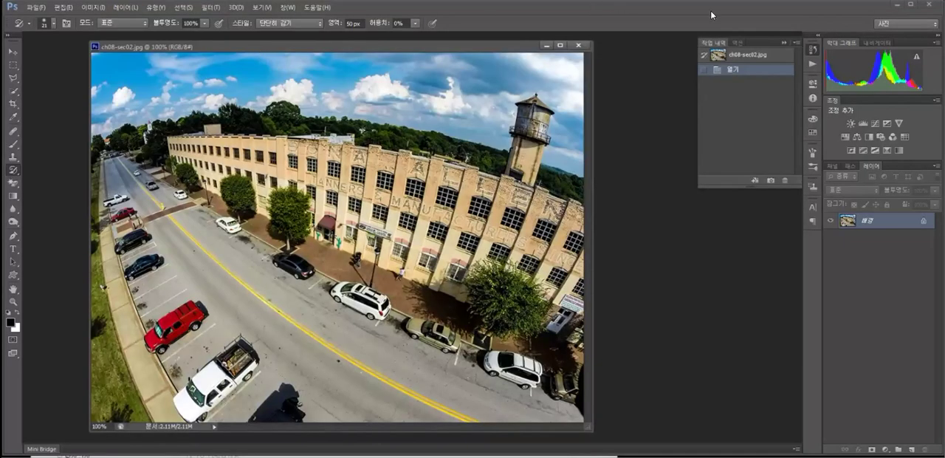
Collapse the history and open the Adaptive Wide Angle filter (응용 광각) for ch08-sec02.
{"action": "left_click", "coordinate": [785, 46]}
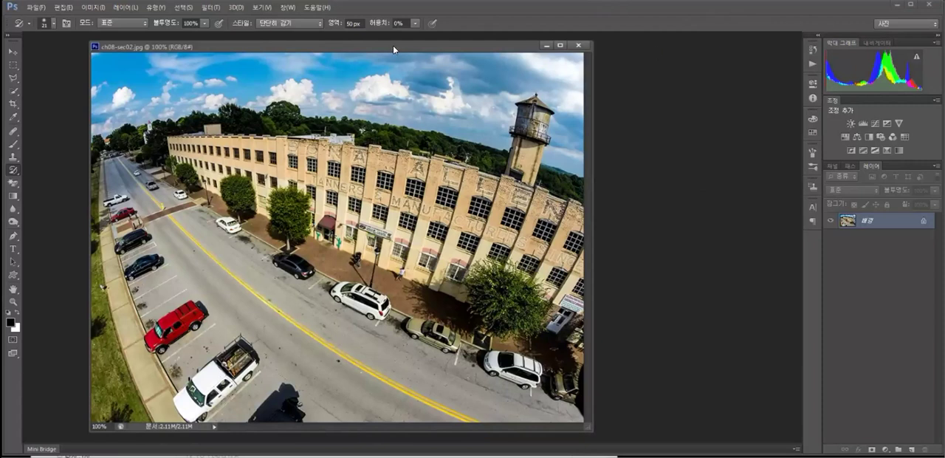
{"action": "left_click_drag", "start_coordinate": [393, 45], "coordinate": [395, 43]}
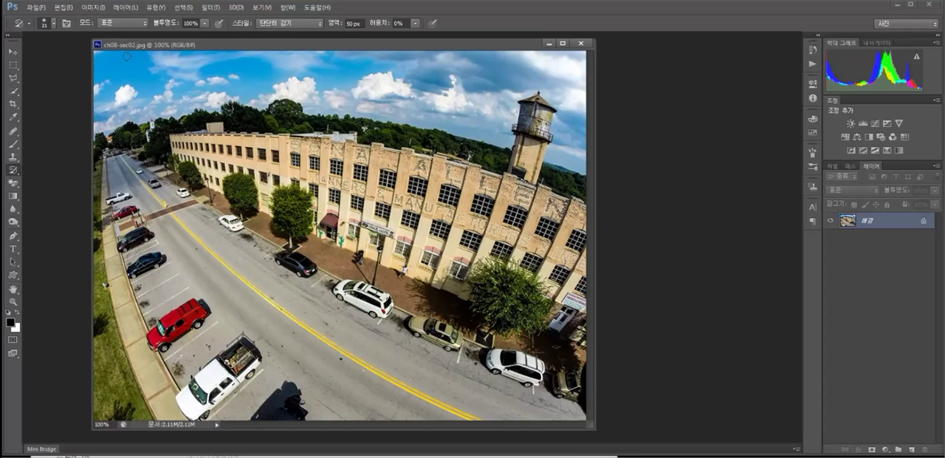
{"action": "left_click", "coordinate": [201, 8]}
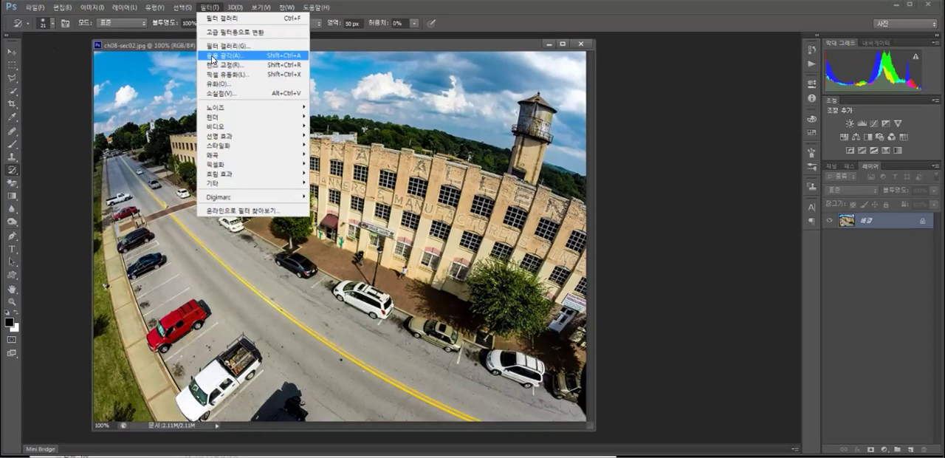
{"action": "left_click", "coordinate": [213, 57]}
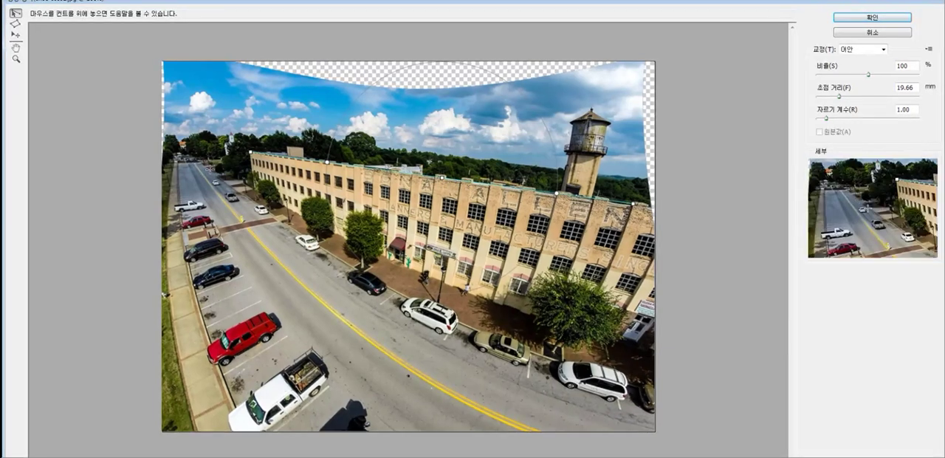
Draw straightening constraints along the road's yellow centre line and the sidewalk curb beside the parked red and white trucks.
{"action": "left_click_drag", "start_coordinate": [386, 347], "coordinate": [539, 429]}
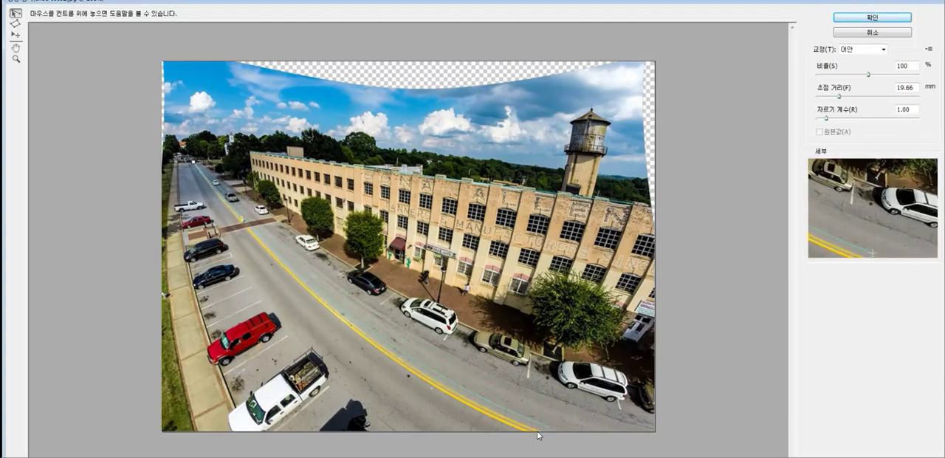
{"action": "left_click", "coordinate": [535, 429]}
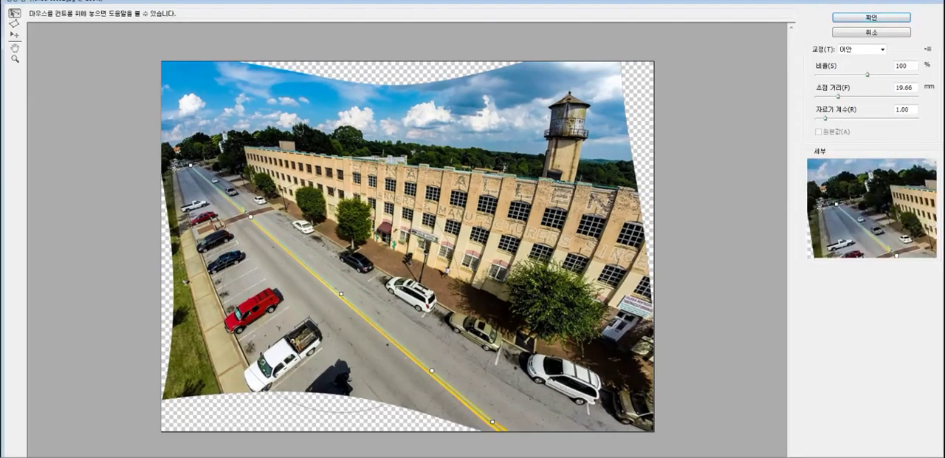
{"action": "left_click", "coordinate": [255, 394]}
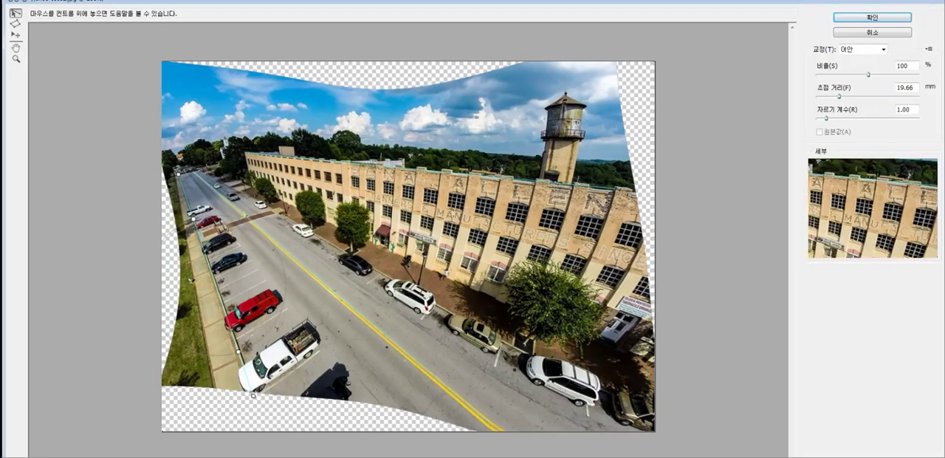
Draw straightening constraints down the vertical brick columns in the middle of the building facade.
{"action": "left_click", "coordinate": [468, 178]}
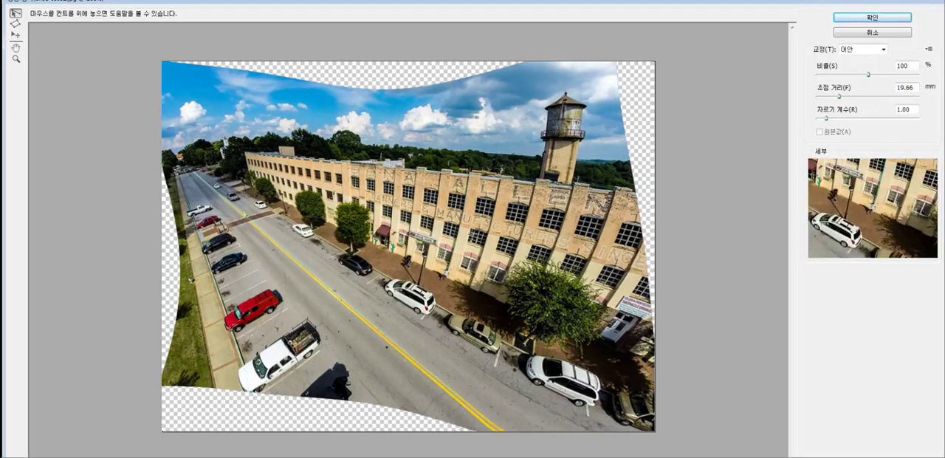
{"action": "left_click", "coordinate": [445, 273]}
{"action": "left_click", "coordinate": [499, 179]}
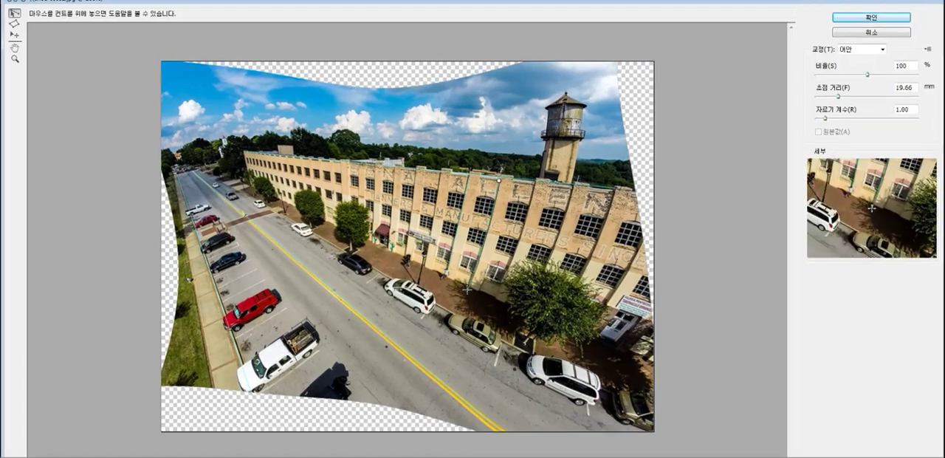
{"action": "left_click", "coordinate": [469, 285]}
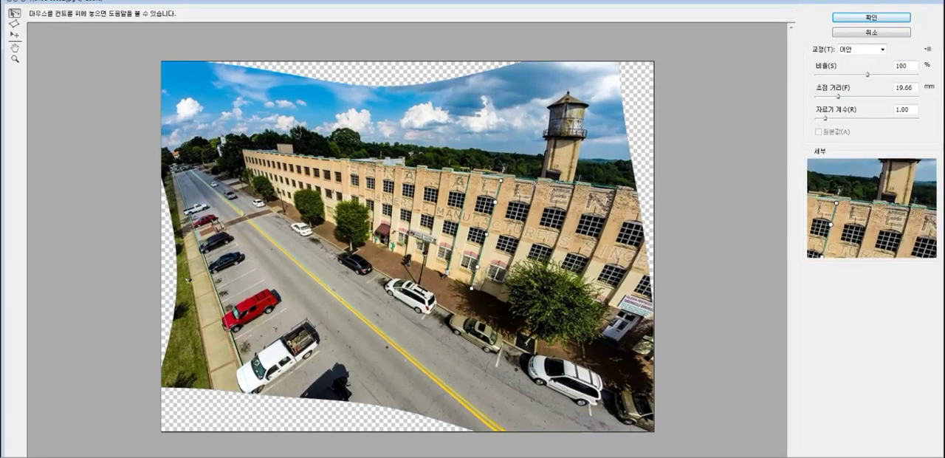
{"action": "left_click", "coordinate": [500, 293]}
{"action": "left_click", "coordinate": [538, 186]}
Draw further straightening constraints down the facade columns at the building's near end, past the large tree.
{"action": "left_click", "coordinate": [575, 189]}
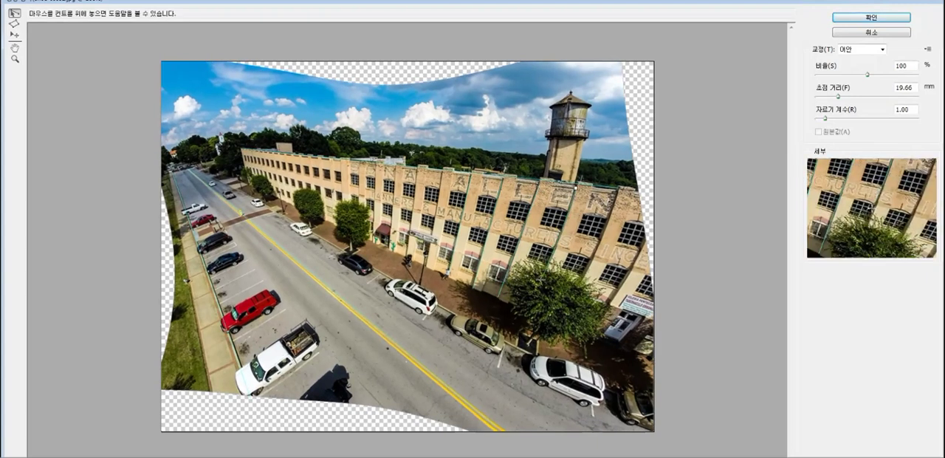
{"action": "left_click", "coordinate": [558, 284]}
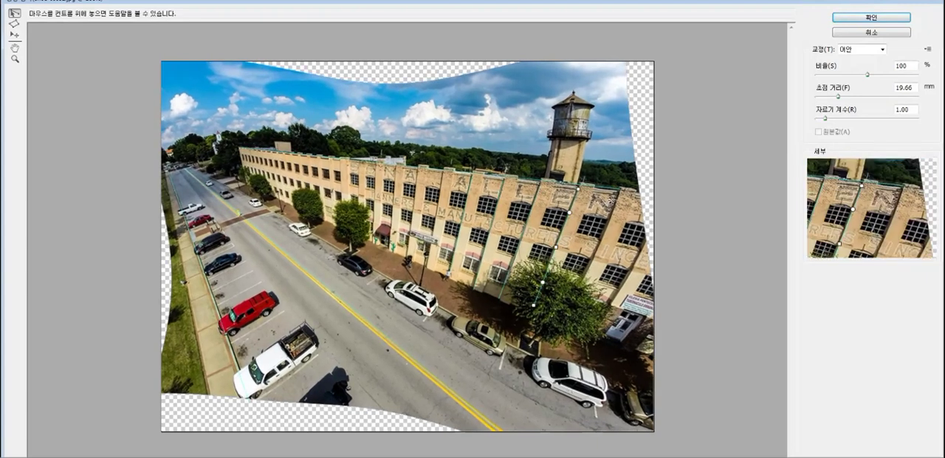
{"action": "left_click", "coordinate": [553, 321]}
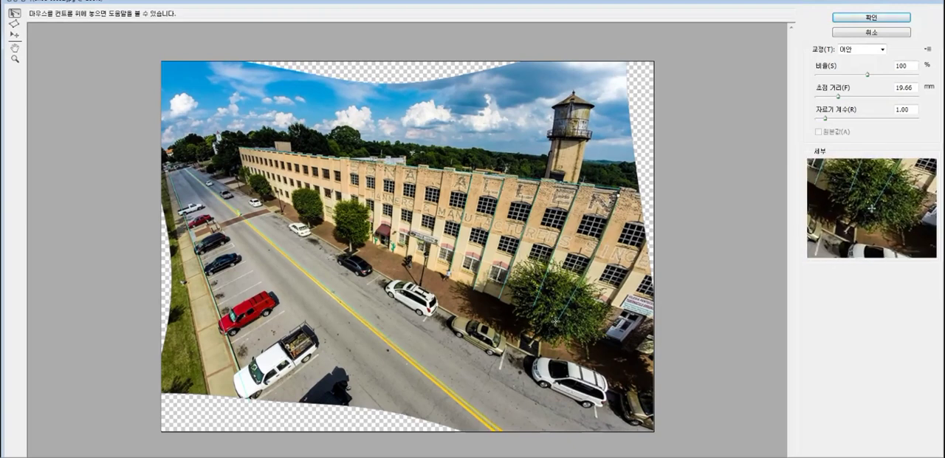
{"action": "left_click", "coordinate": [642, 248]}
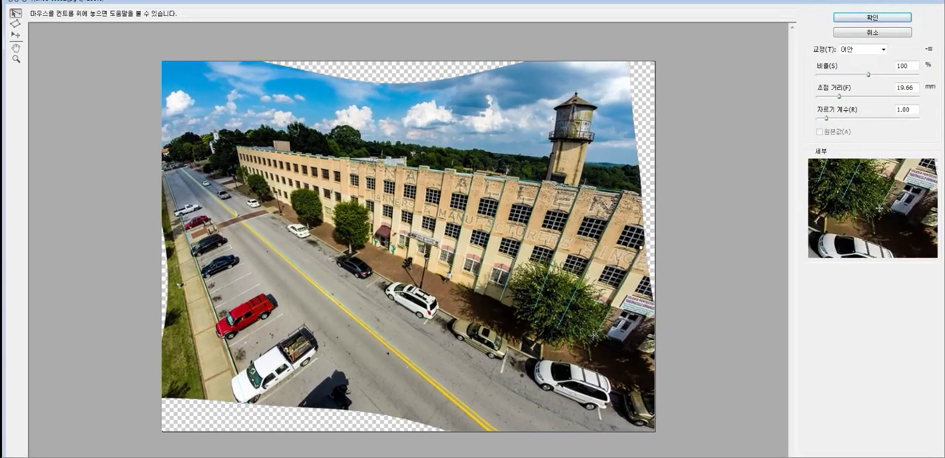
{"action": "left_click", "coordinate": [594, 337]}
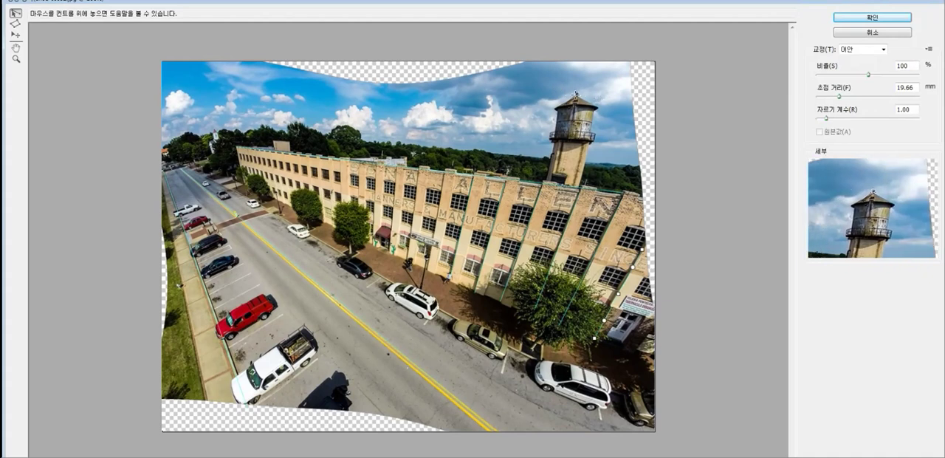
Add a constraint along the water tower's central axis and adjust its top and base ends.
{"action": "left_click", "coordinate": [559, 186]}
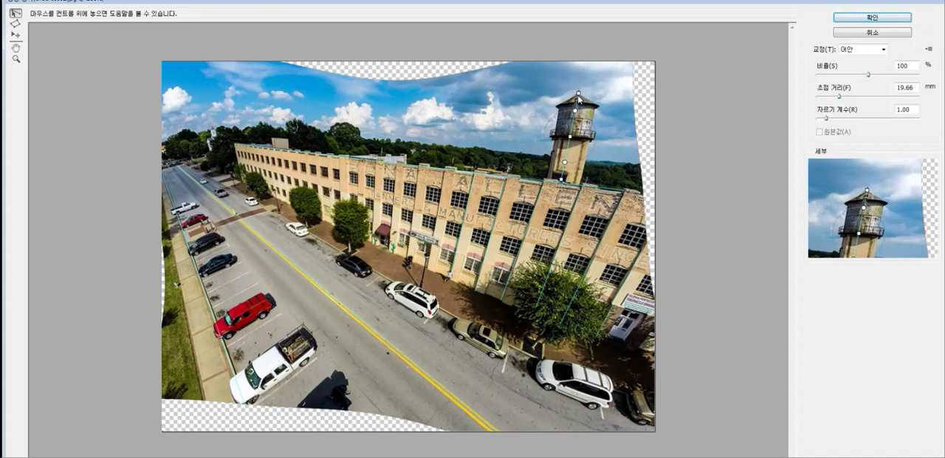
{"action": "left_click_drag", "start_coordinate": [578, 94], "coordinate": [602, 94]}
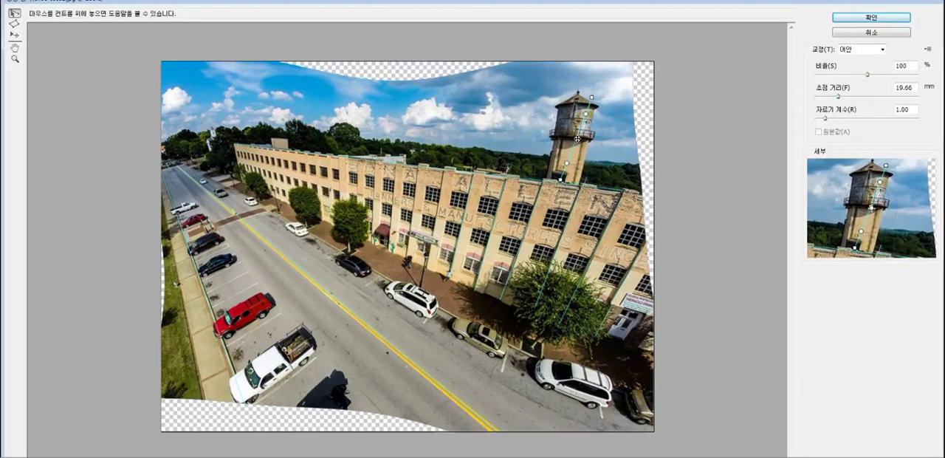
{"action": "left_click_drag", "start_coordinate": [560, 180], "coordinate": [565, 179]}
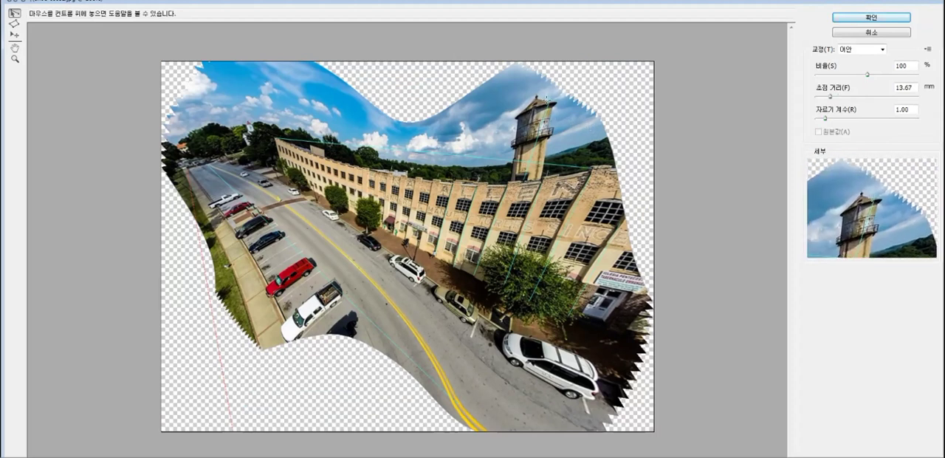
Adjust the constraint along the building's roofline and apply the Adaptive Wide Angle correction.
{"action": "mouse_move", "coordinate": [535, 94]}
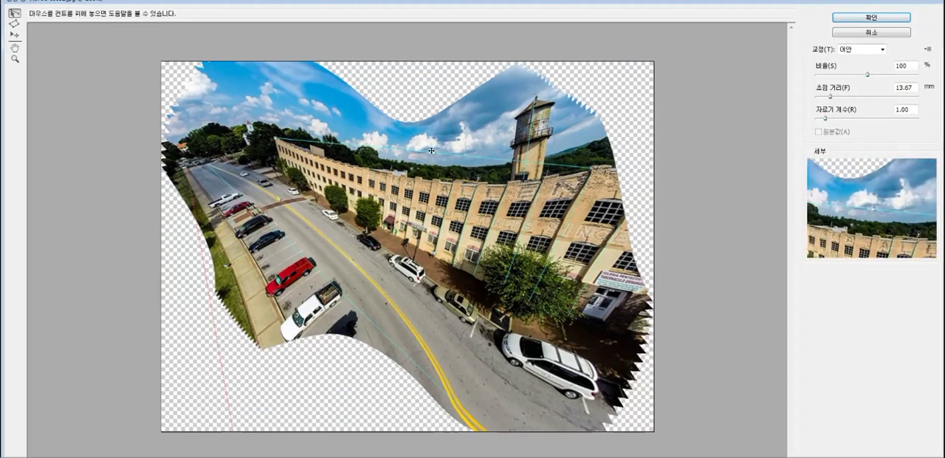
{"action": "left_click_drag", "start_coordinate": [428, 178], "coordinate": [430, 179]}
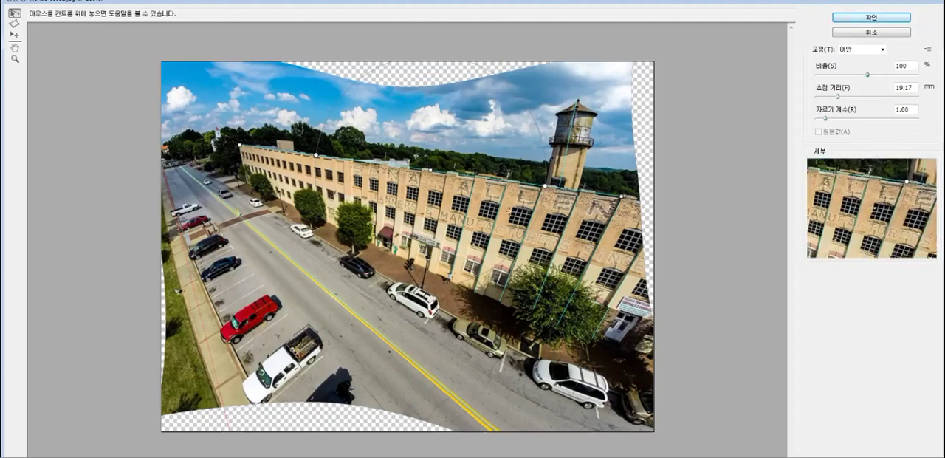
{"action": "left_click", "coordinate": [875, 17]}
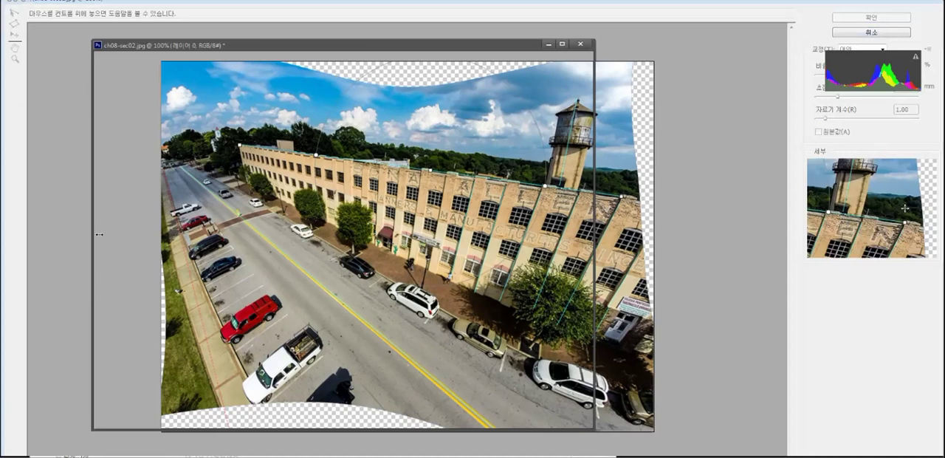
Crop ch08-sec02 to trim its transparent side and upper edges, and minimise the document window.
{"action": "key", "text": "Return"}
{"action": "left_click_drag", "start_coordinate": [581, 236], "coordinate": [570, 233]}
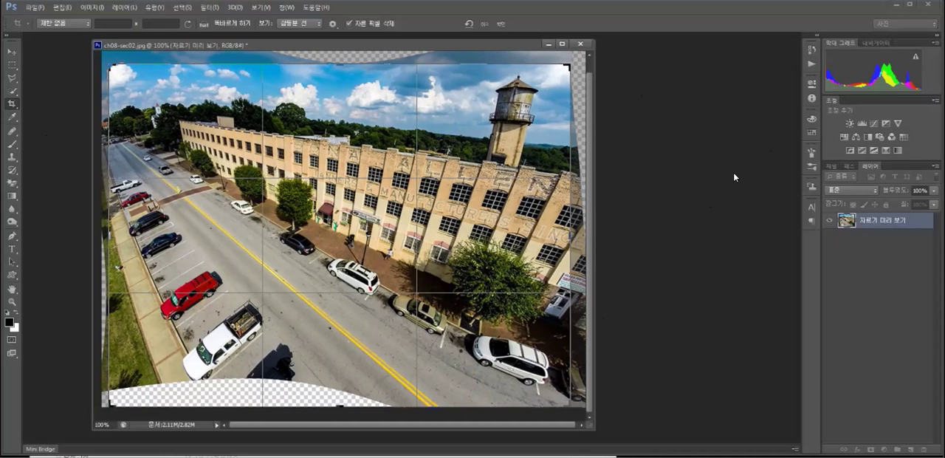
{"action": "key", "text": "v"}
{"action": "left_click", "coordinate": [550, 43]}
{"action": "key", "text": "Tab"}
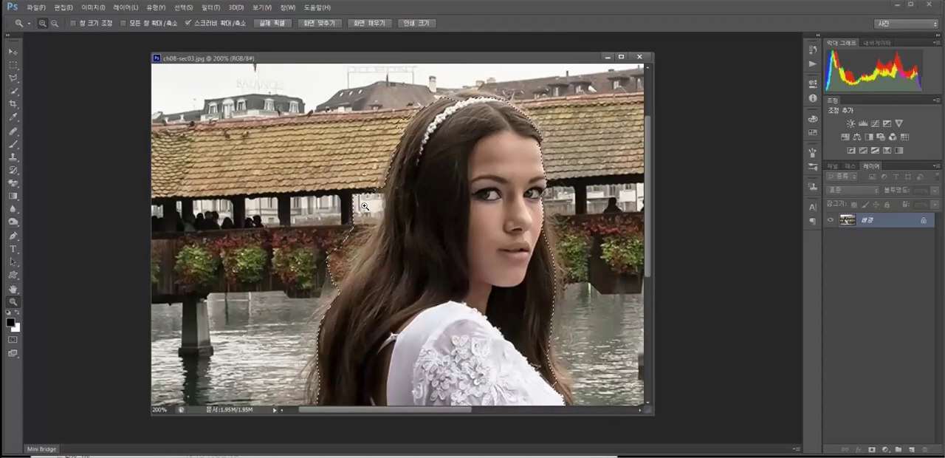
Refine the woman's selection in ch08-sec03 with Quick Selection, removing water beside the dress's back and between sleeve and skirt.
{"action": "key", "text": "w"}
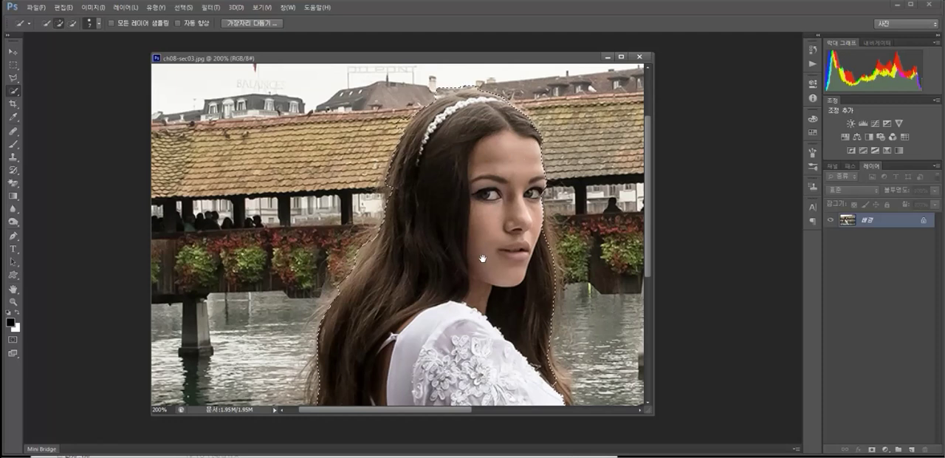
{"action": "left_click_drag", "start_coordinate": [480, 257], "coordinate": [482, 165]}
{"action": "left_click_drag", "start_coordinate": [381, 335], "coordinate": [392, 188]}
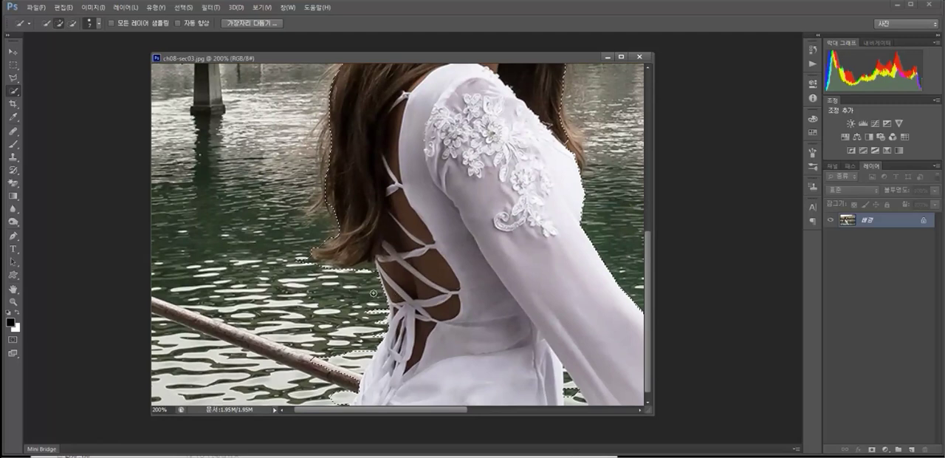
{"action": "left_click_drag", "start_coordinate": [432, 296], "coordinate": [425, 288]}
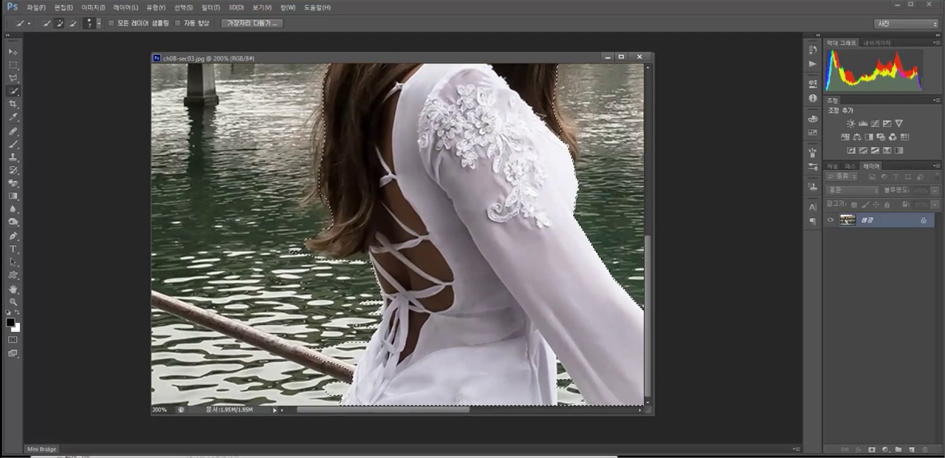
{"action": "left_click_drag", "start_coordinate": [356, 324], "coordinate": [349, 354]}
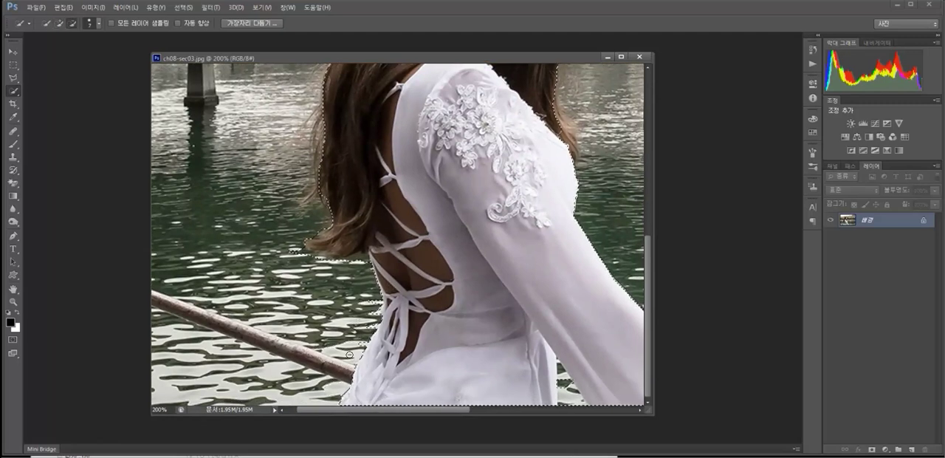
{"action": "left_click_drag", "start_coordinate": [374, 303], "coordinate": [365, 316]}
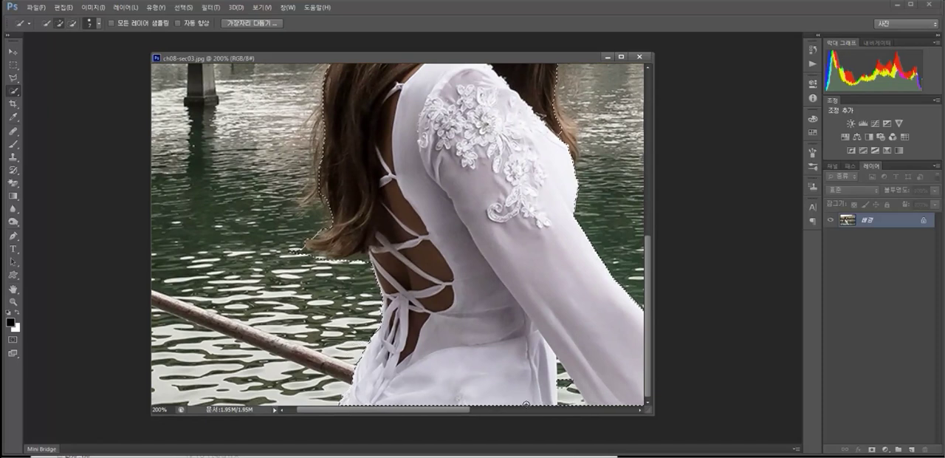
{"action": "mouse_move", "coordinate": [567, 392]}
{"action": "left_mouse_down"}
{"action": "mouse_move", "coordinate": [561, 367]}
{"action": "mouse_move", "coordinate": [551, 387]}
{"action": "left_mouse_up"}
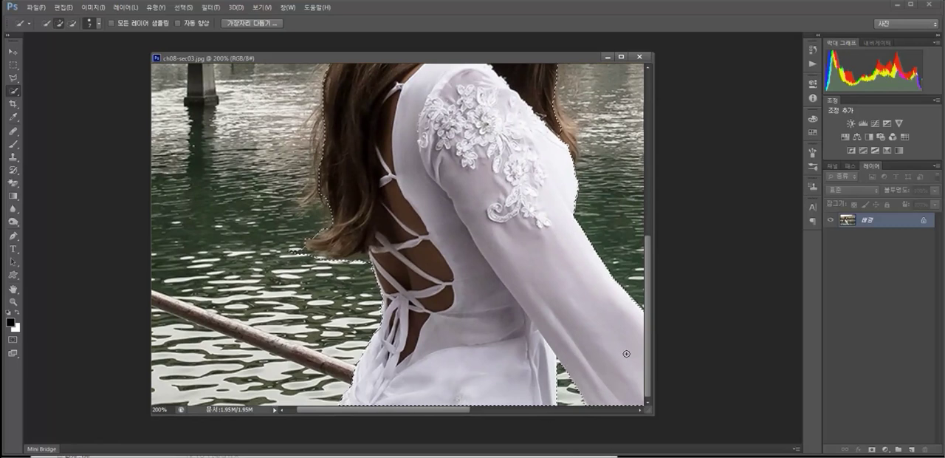
Enter Quick Mask mode and brush black over the leftover water beneath the woman's hair tips.
{"action": "left_click", "coordinate": [13, 340]}
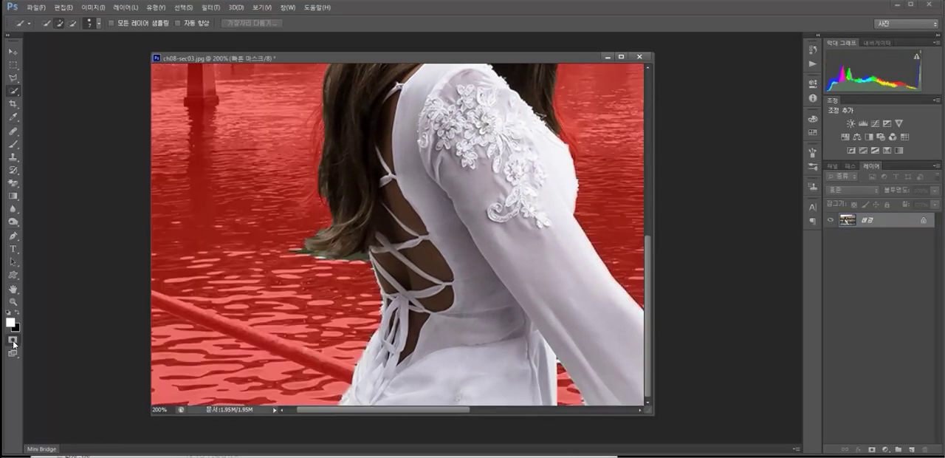
{"action": "left_click", "coordinate": [14, 312]}
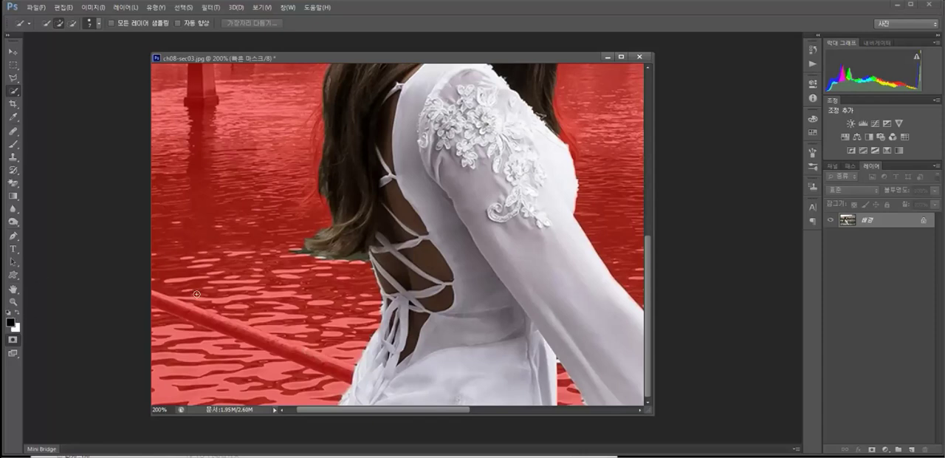
{"action": "left_click", "coordinate": [290, 253]}
{"action": "key", "text": "ctrl+d"}
{"action": "left_click", "coordinate": [15, 145]}
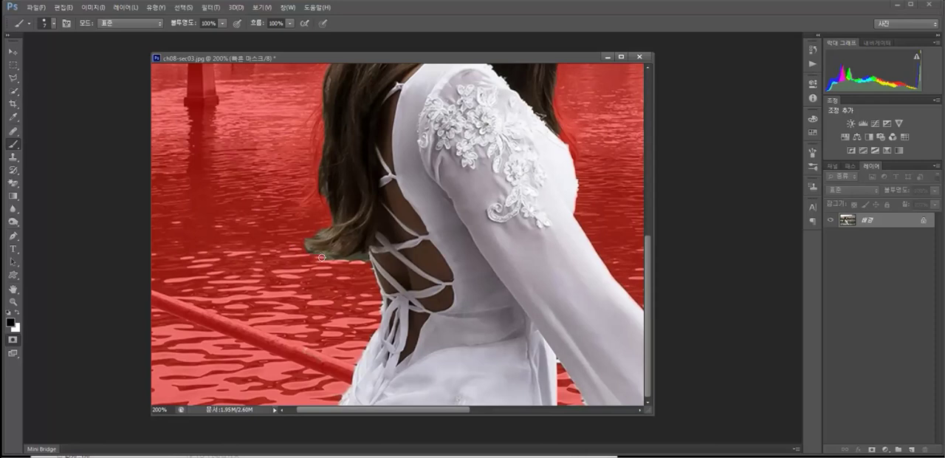
{"action": "left_click_drag", "start_coordinate": [327, 258], "coordinate": [363, 258]}
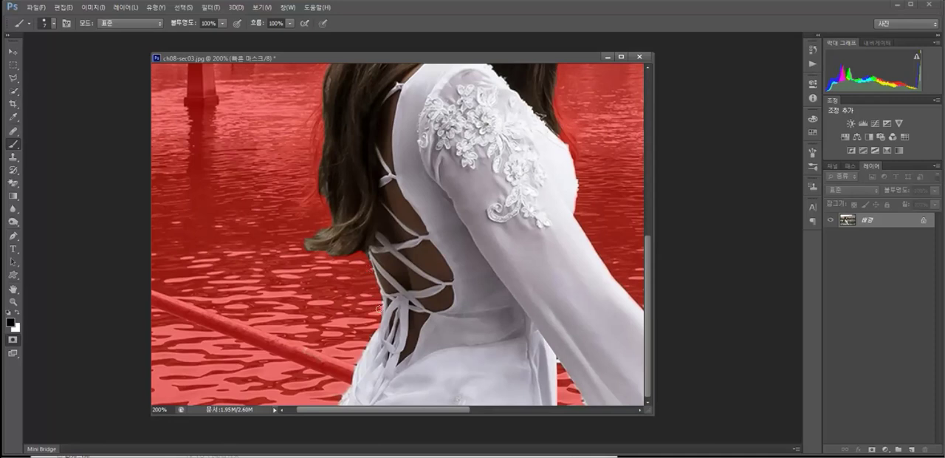
Clean the mask along the dress's lower back edge, masking the water in black and restoring the fabric in white.
{"action": "mouse_move", "coordinate": [340, 393]}
{"action": "left_mouse_down"}
{"action": "mouse_move", "coordinate": [343, 402]}
{"action": "mouse_move", "coordinate": [369, 336]}
{"action": "left_mouse_up"}
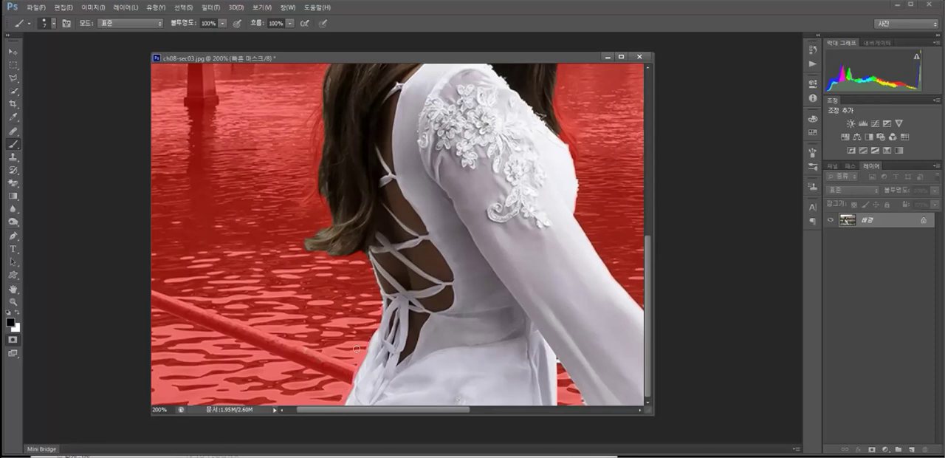
{"action": "left_click", "coordinate": [17, 312]}
{"action": "left_click_drag", "start_coordinate": [372, 344], "coordinate": [342, 410]}
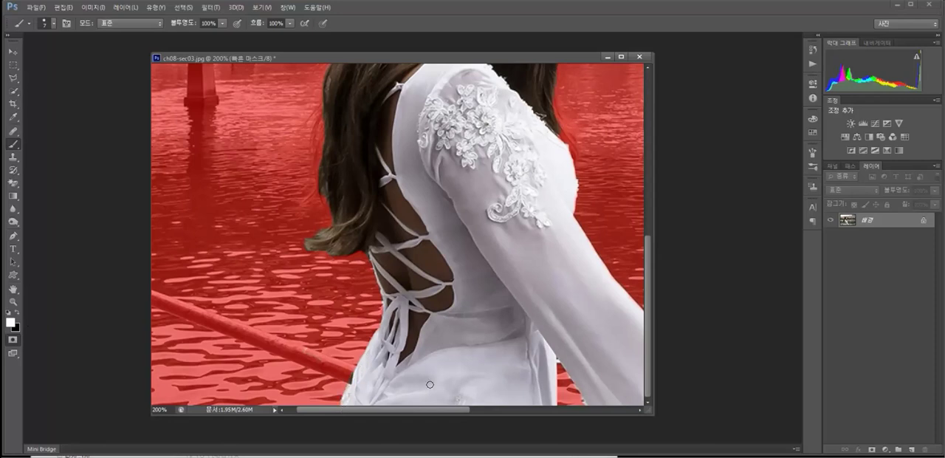
Brush black over the stray unmasked water patch beside the lower sleeve.
{"action": "left_click_drag", "start_coordinate": [454, 341], "coordinate": [361, 330]}
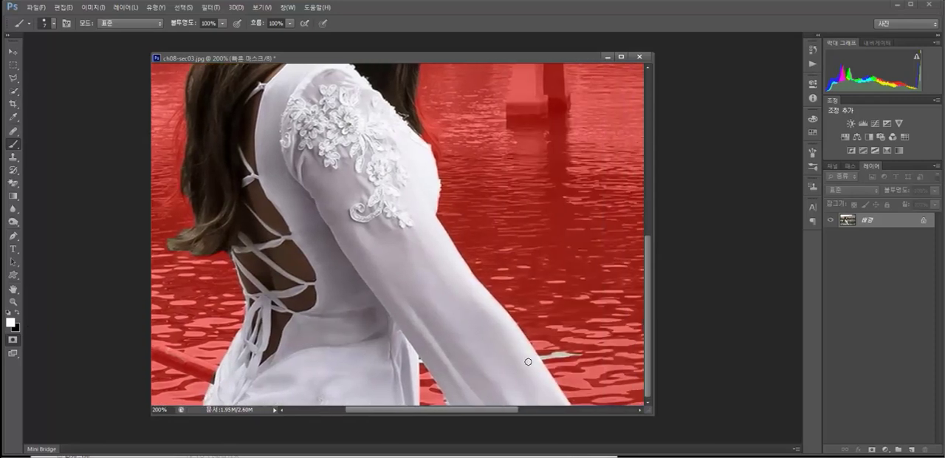
{"action": "left_click", "coordinate": [11, 314]}
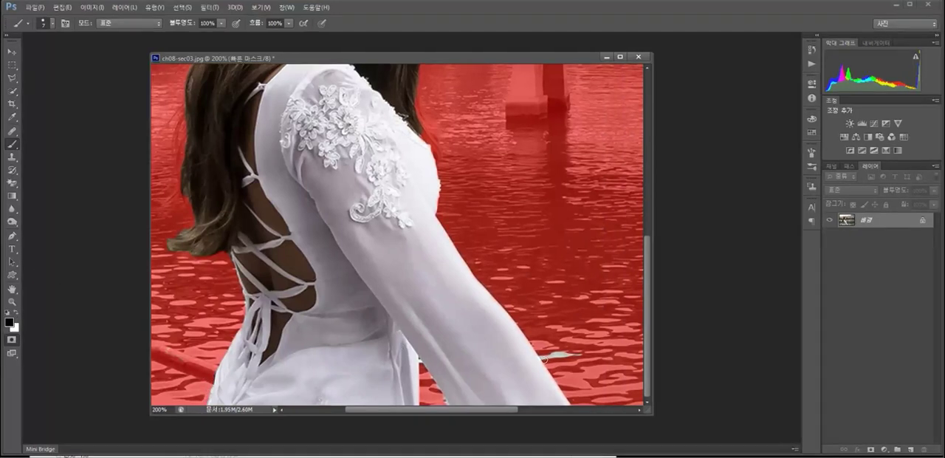
{"action": "left_click_drag", "start_coordinate": [542, 356], "coordinate": [574, 352]}
Brush white along the hair ends beside the dress's front shoulder to include them in the selection.
{"action": "scroll", "coordinate": [474, 266], "scroll_direction": "up", "scroll_amount": 5}
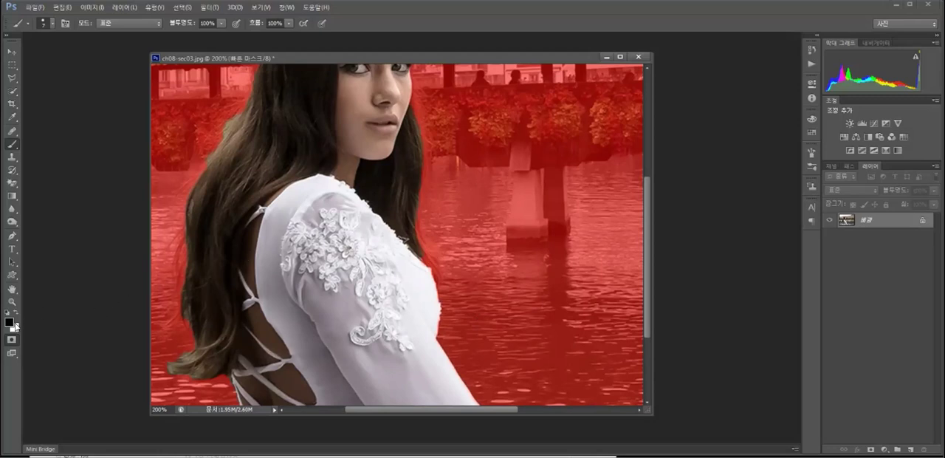
{"action": "key", "text": "x"}
{"action": "key", "text": "x"}
{"action": "key", "text": "x"}
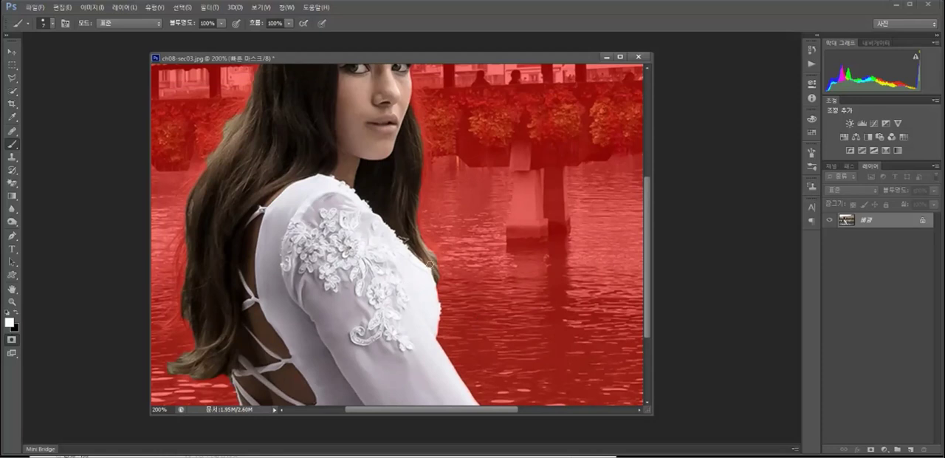
{"action": "mouse_move", "coordinate": [446, 153]}
{"action": "left_mouse_down"}
{"action": "mouse_move", "coordinate": [428, 270]}
{"action": "mouse_move", "coordinate": [453, 291]}
{"action": "left_mouse_up"}
Mask the leftover background above the woman's head and beside her back hair with the black brush.
{"action": "key", "text": "x"}
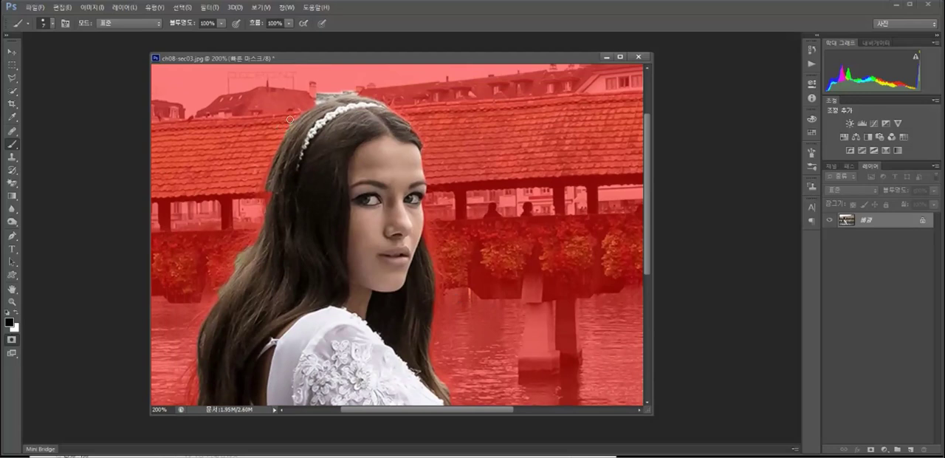
{"action": "left_click_drag", "start_coordinate": [316, 99], "coordinate": [360, 92]}
{"action": "left_click_drag", "start_coordinate": [250, 244], "coordinate": [207, 304]}
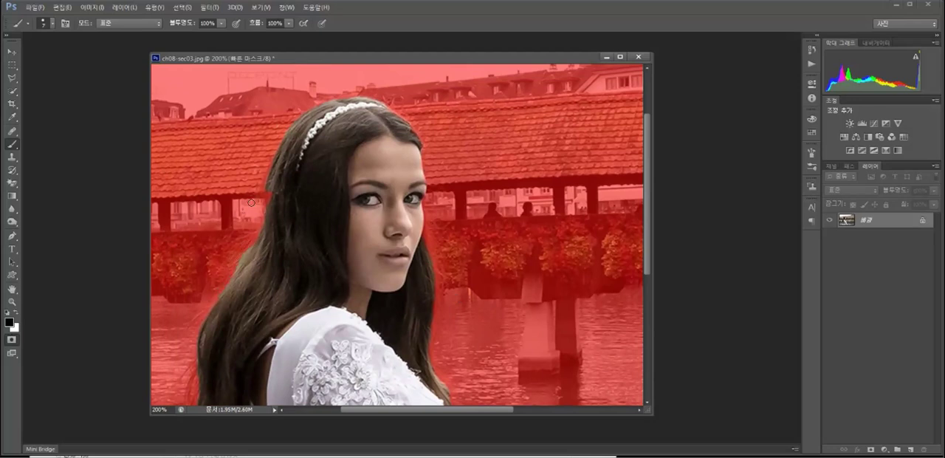
Brush white over the missing hair beside the bridge roof's edge and inspect the mask around the dress.
{"action": "key", "text": "x"}
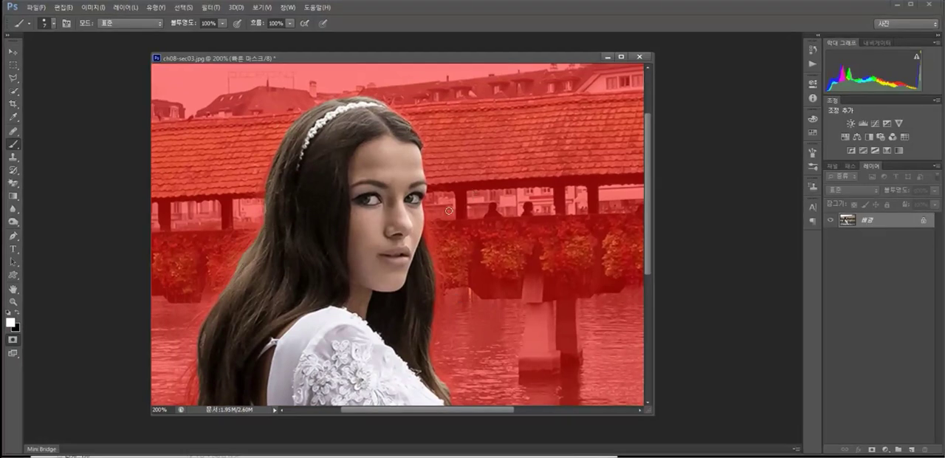
{"action": "left_click_drag", "start_coordinate": [432, 257], "coordinate": [455, 169]}
{"action": "left_click_drag", "start_coordinate": [422, 360], "coordinate": [461, 208]}
{"action": "left_click_drag", "start_coordinate": [458, 265], "coordinate": [422, 252]}
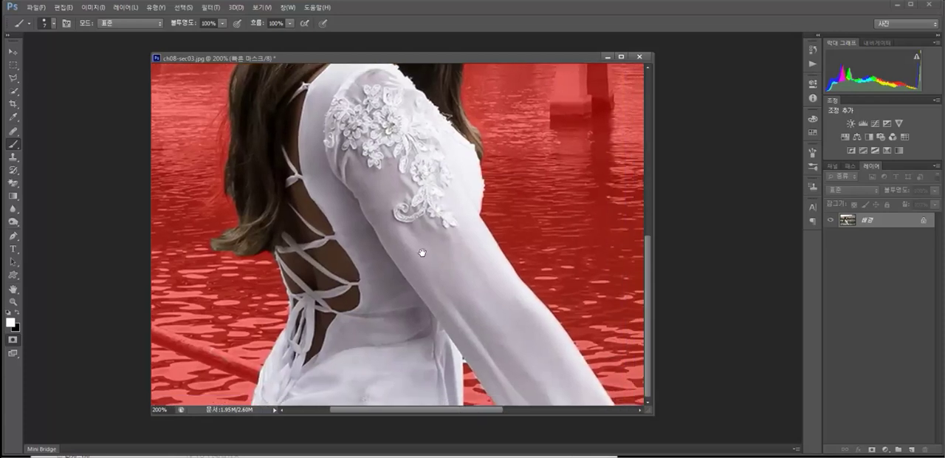
{"action": "scroll", "coordinate": [422, 252], "scroll_direction": "up", "scroll_amount": 10}
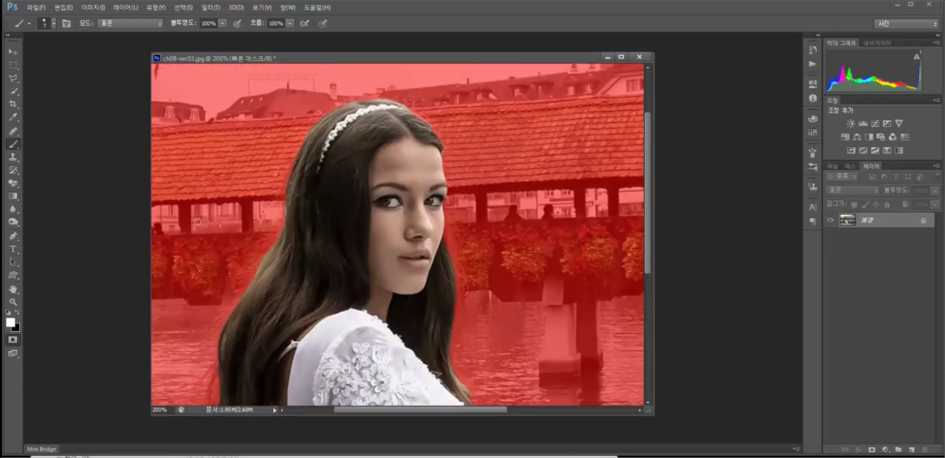
Exit Quick Mask with the image at 100% and invert the selection to target the background around the woman.
{"action": "double_click", "coordinate": [11, 302]}
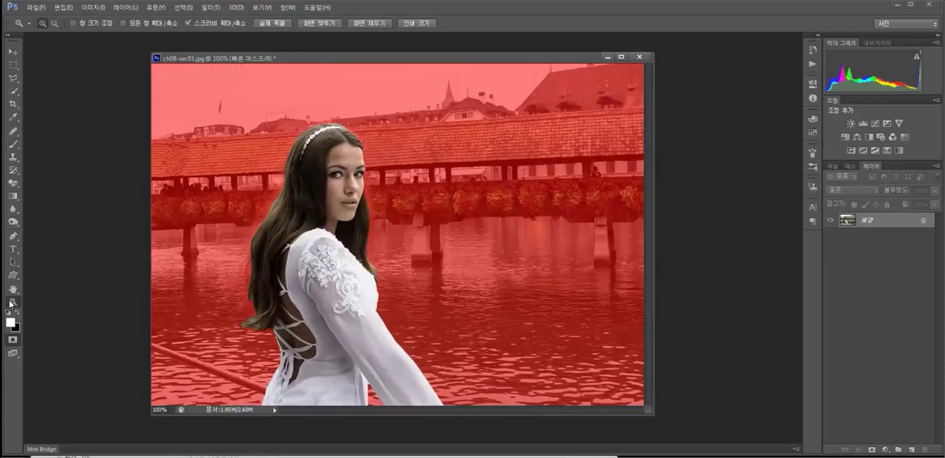
{"action": "left_click", "coordinate": [11, 342]}
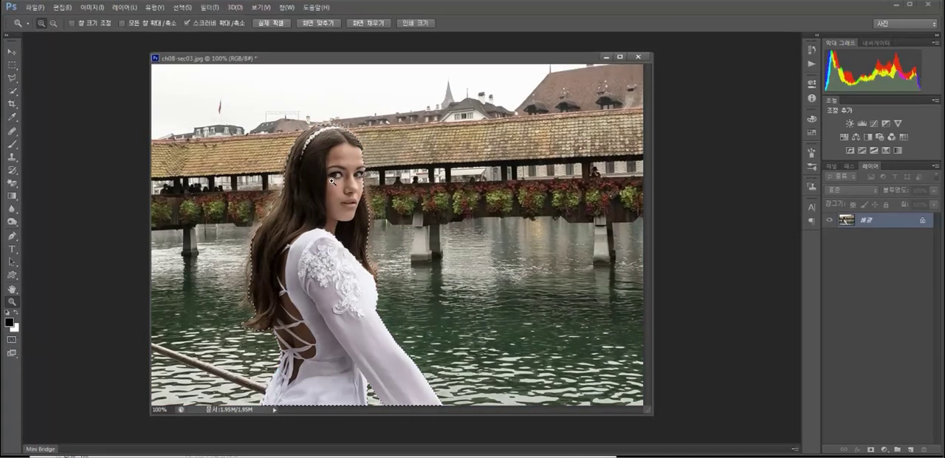
{"action": "left_click", "coordinate": [181, 8]}
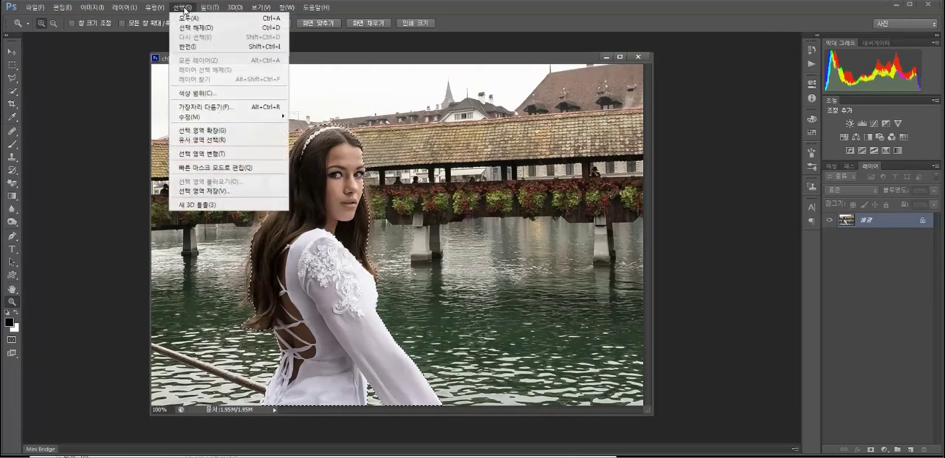
{"action": "left_click", "coordinate": [197, 46]}
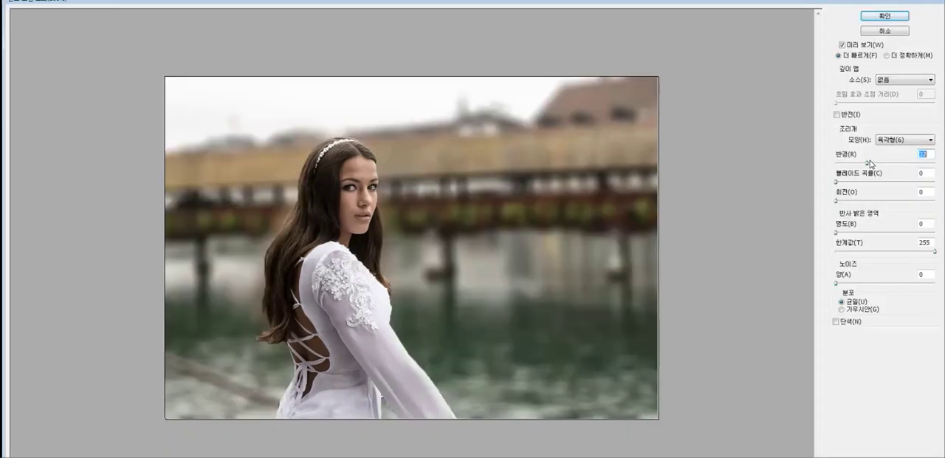
Blur the selected background behind the woman using Lens Blur with a hexagonal iris and a radius of 29.
{"action": "left_click_drag", "start_coordinate": [871, 163], "coordinate": [862, 161]}
{"action": "left_click", "coordinate": [889, 20]}
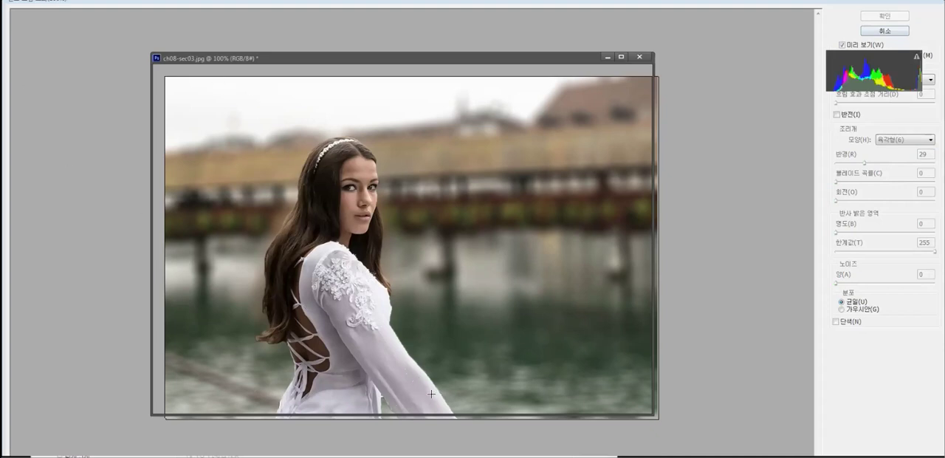
{"action": "key", "text": "Return"}
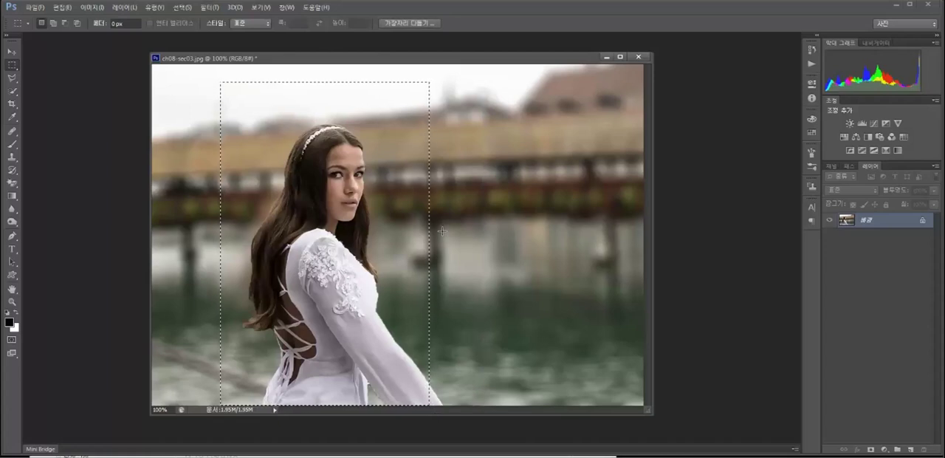
Crop ch08-sec03 to the tall rectangular selection framing the woman.
{"action": "left_click", "coordinate": [92, 8]}
{"action": "left_click", "coordinate": [110, 107]}
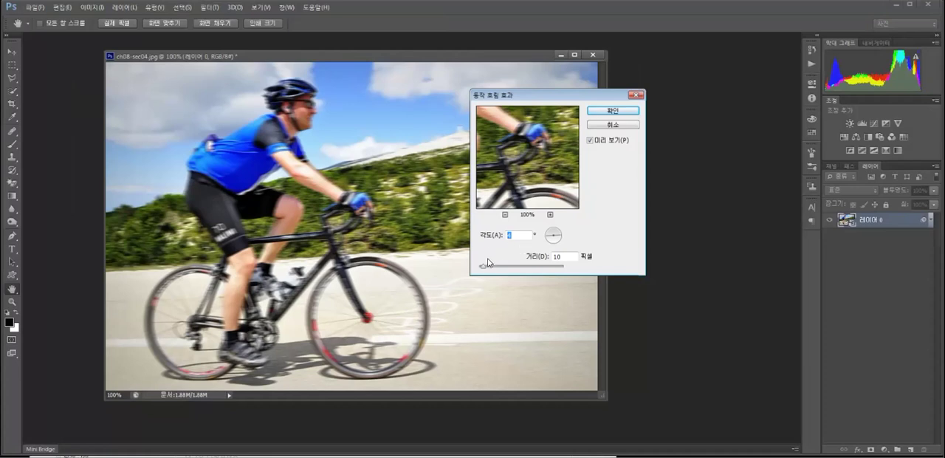
Apply Motion Blur to the cyclist layer in ch08-sec04 at an angle of 4°.
{"action": "left_click_drag", "start_coordinate": [487, 263], "coordinate": [504, 266]}
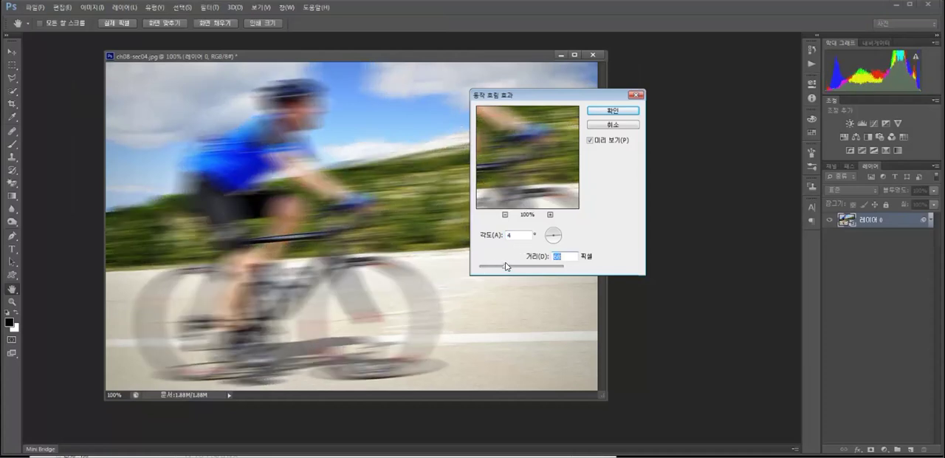
{"action": "left_click", "coordinate": [621, 116]}
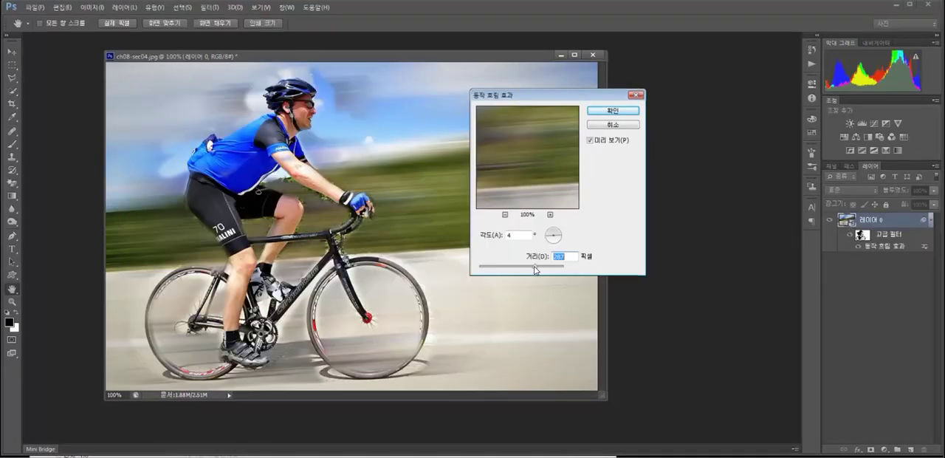
Adjust the Motion Blur smart filter on the cyclist image to a distance of about 119 pixels.
{"action": "left_click_drag", "start_coordinate": [535, 269], "coordinate": [524, 269]}
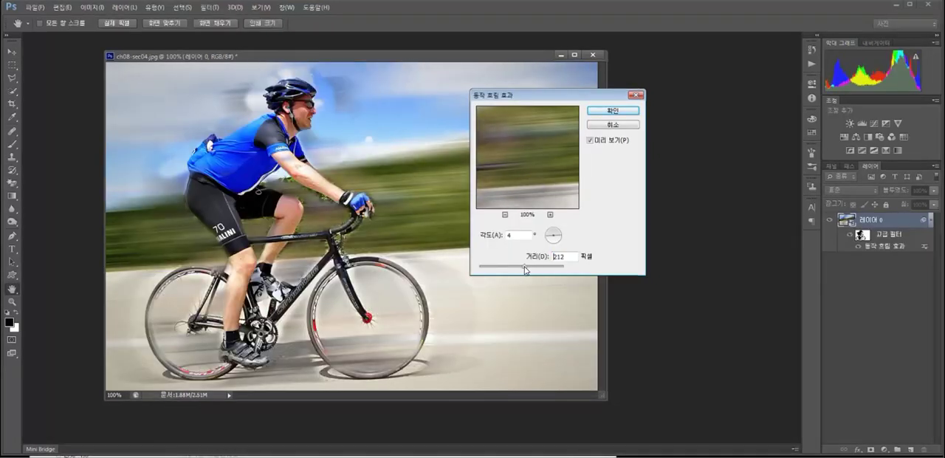
{"action": "left_click", "coordinate": [601, 112]}
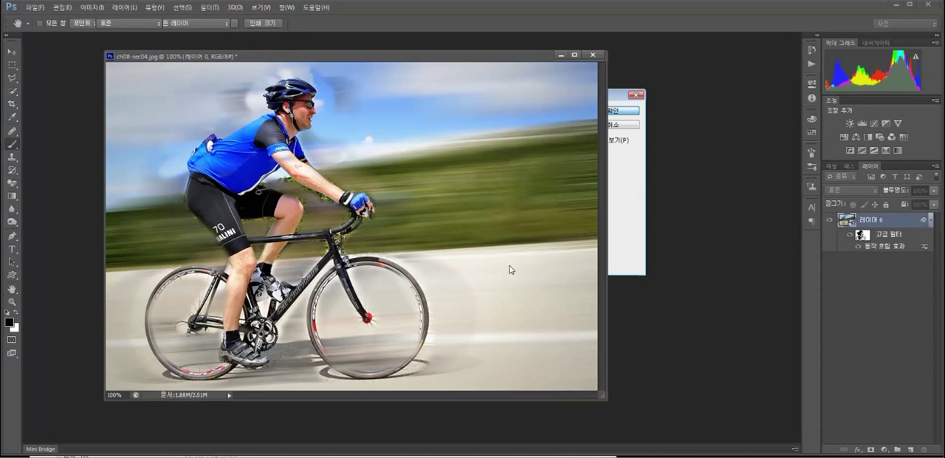
{"action": "left_click", "coordinate": [616, 118]}
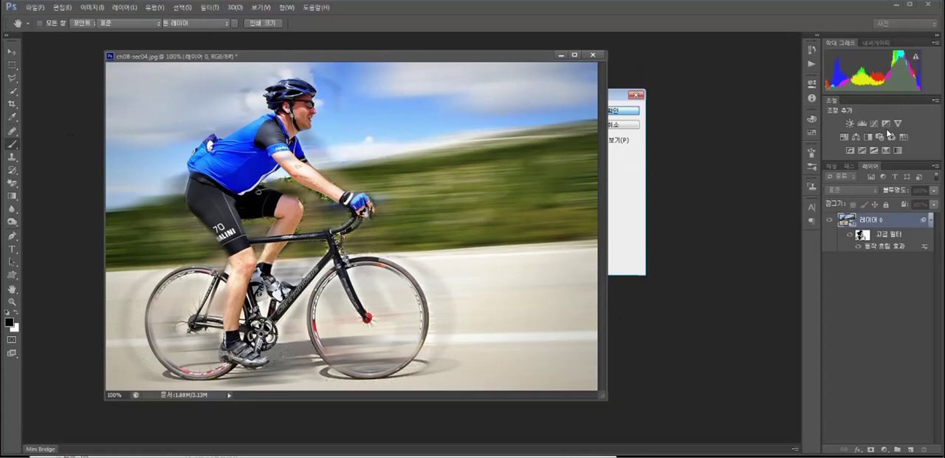
Save the cyclist image as a JPEG named 12_04 in the 실습 folder.
{"action": "key", "text": "ctrl+shift+s"}
{"action": "left_click", "coordinate": [640, 185]}
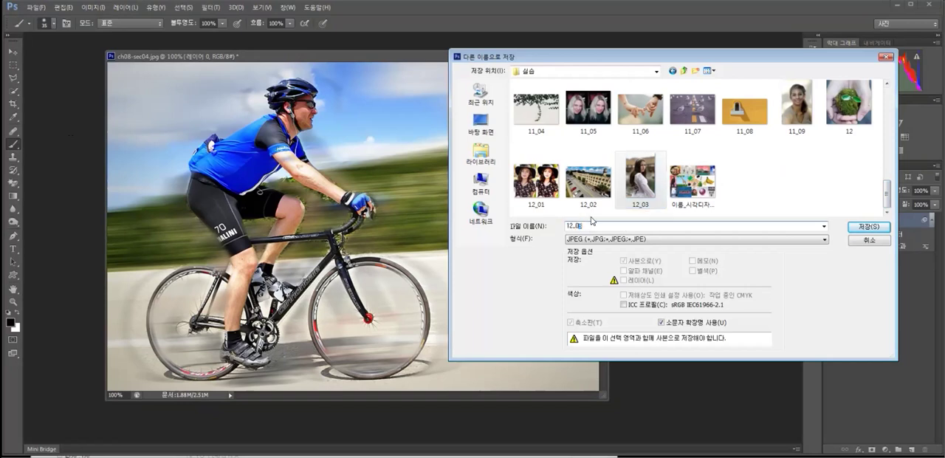
{"action": "left_click", "coordinate": [852, 227]}
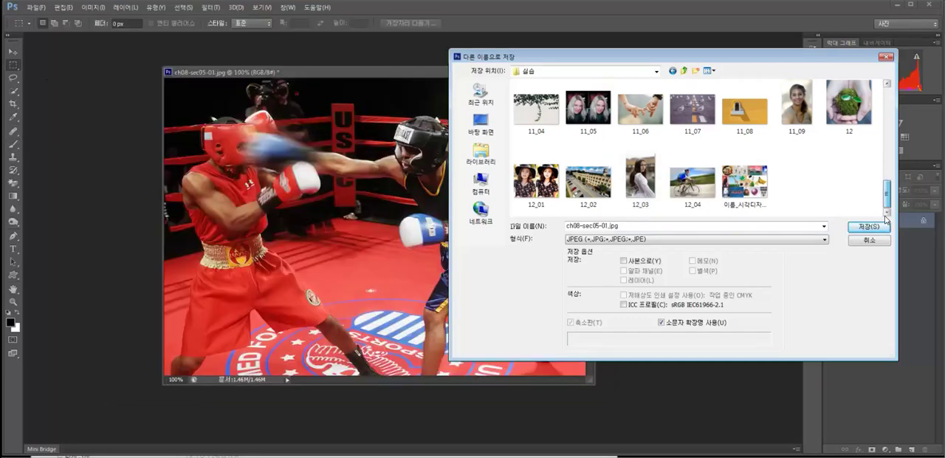
Save the boxing image as a JPEG named 12_05 in the 실습 folder.
{"action": "left_click", "coordinate": [692, 188]}
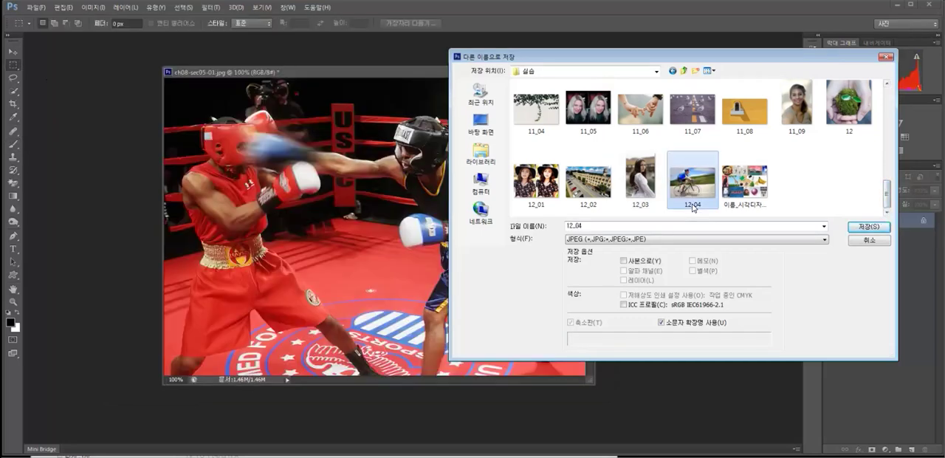
{"action": "left_click", "coordinate": [591, 226]}
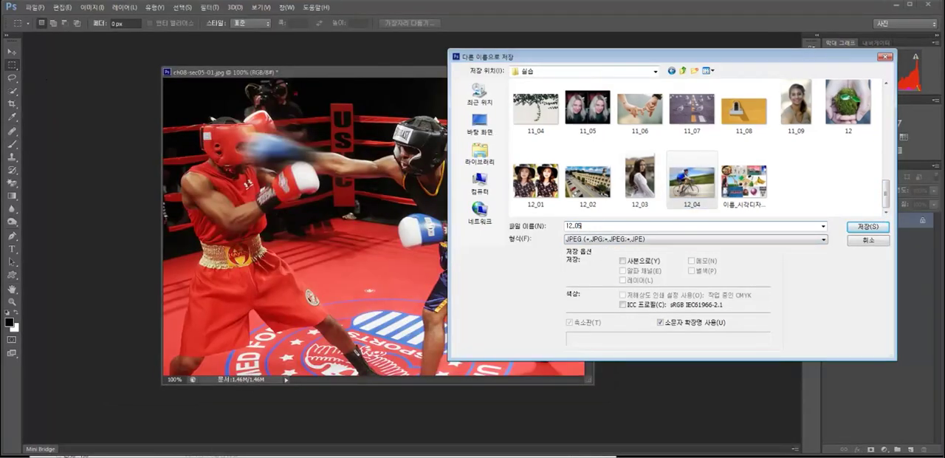
{"action": "left_click", "coordinate": [850, 228]}
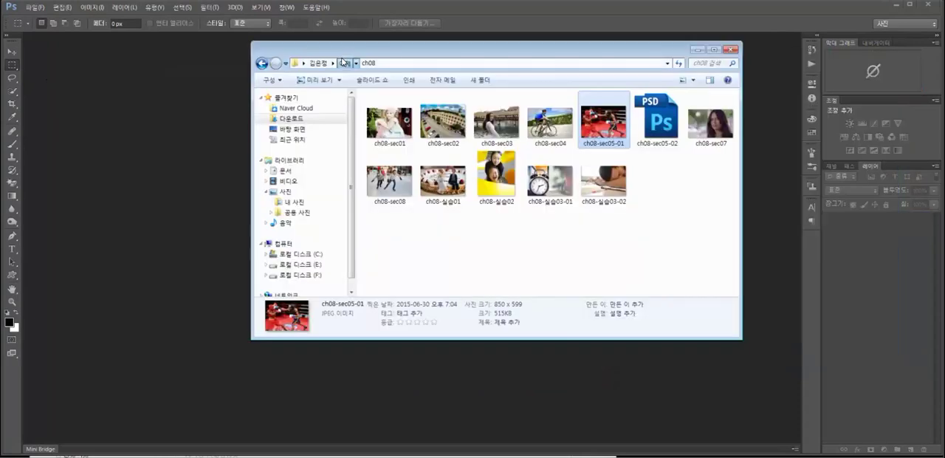
Open the 실습 folder in the file browser and locate the saved chapter 12 images at the end.
{"action": "left_click", "coordinate": [344, 63]}
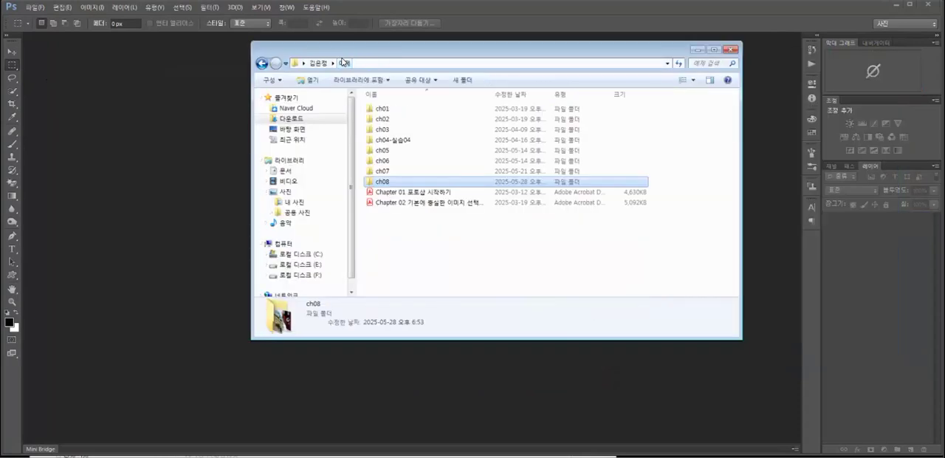
{"action": "left_click", "coordinate": [320, 63]}
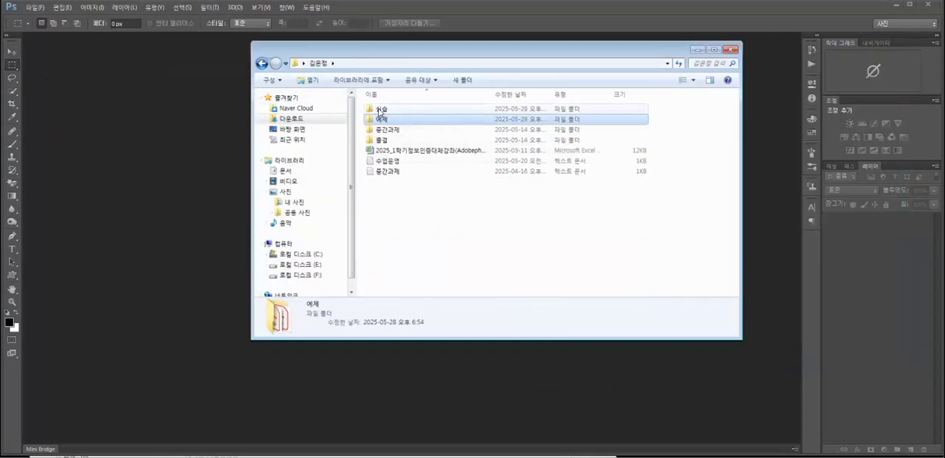
{"action": "double_click", "coordinate": [382, 110]}
{"action": "left_click_drag", "start_coordinate": [736, 148], "coordinate": [728, 290]}
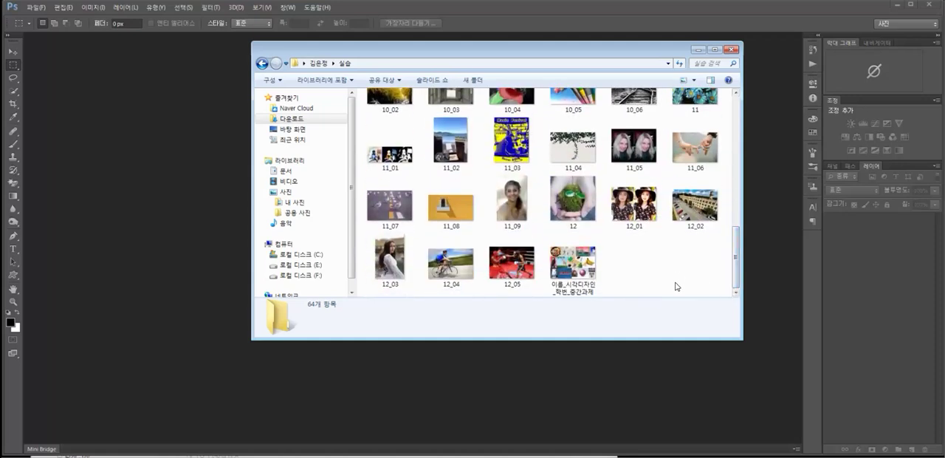
Select the images 12, 12_01, 12_02 and 12_04 together and open them in Photoshop.
{"action": "left_click", "coordinate": [639, 210]}
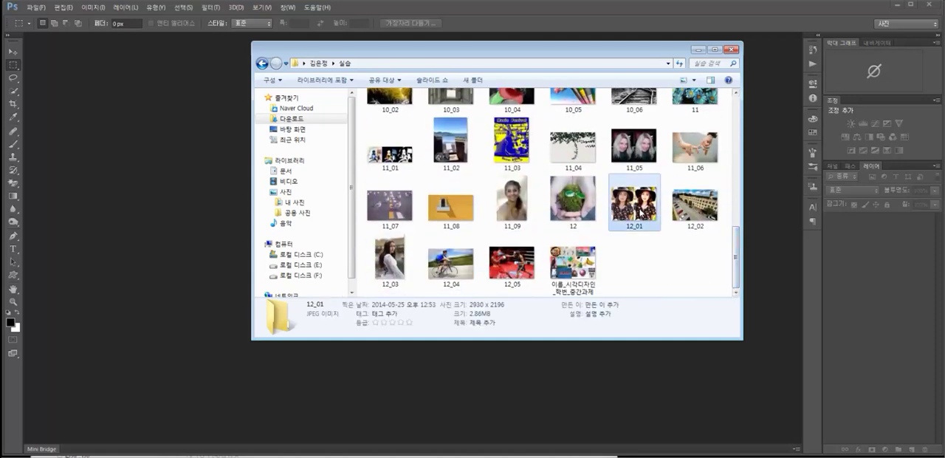
{"action": "left_click", "coordinate": [695, 216], "text": "ctrl"}
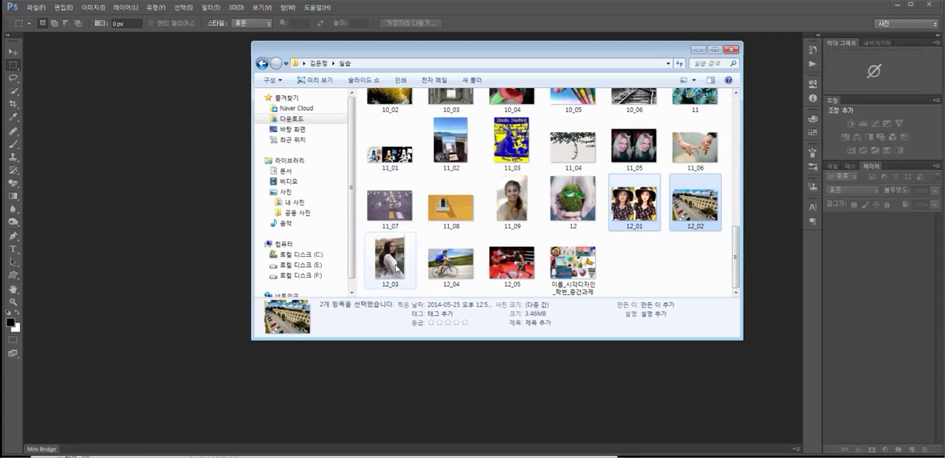
{"action": "left_click", "coordinate": [446, 262], "text": "ctrl"}
{"action": "left_click", "coordinate": [567, 205], "text": "ctrl"}
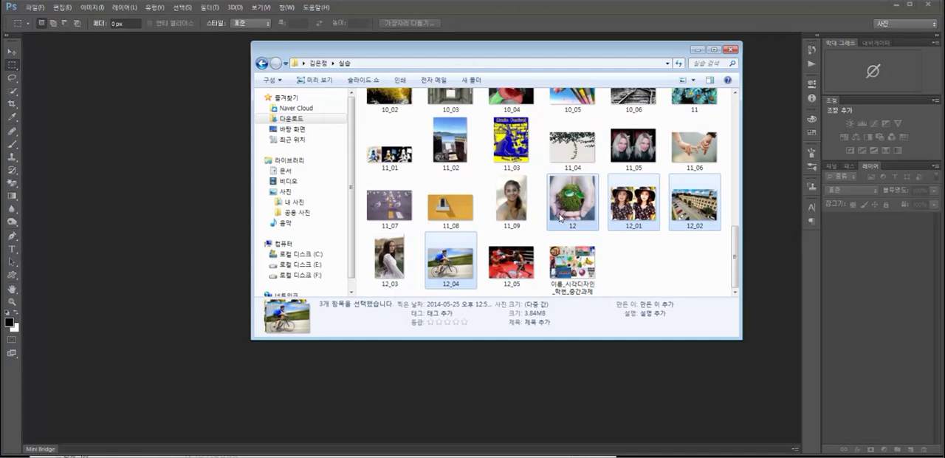
{"action": "left_click_drag", "start_coordinate": [567, 205], "coordinate": [167, 236]}
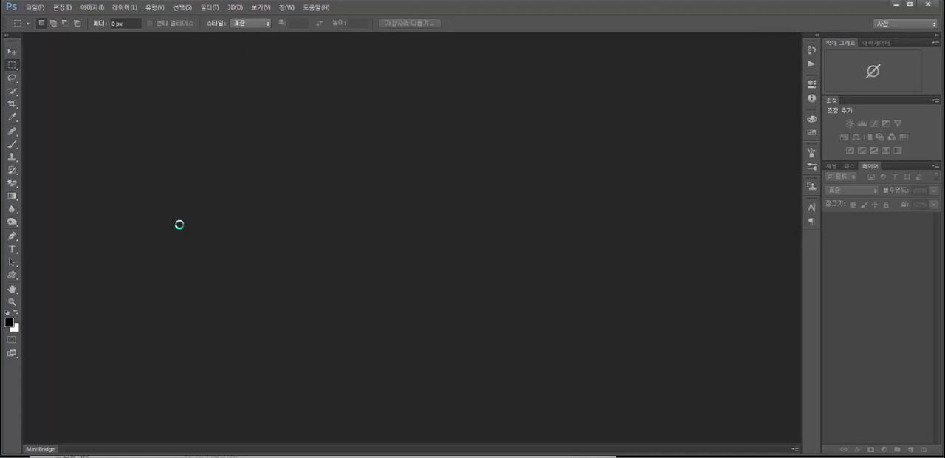